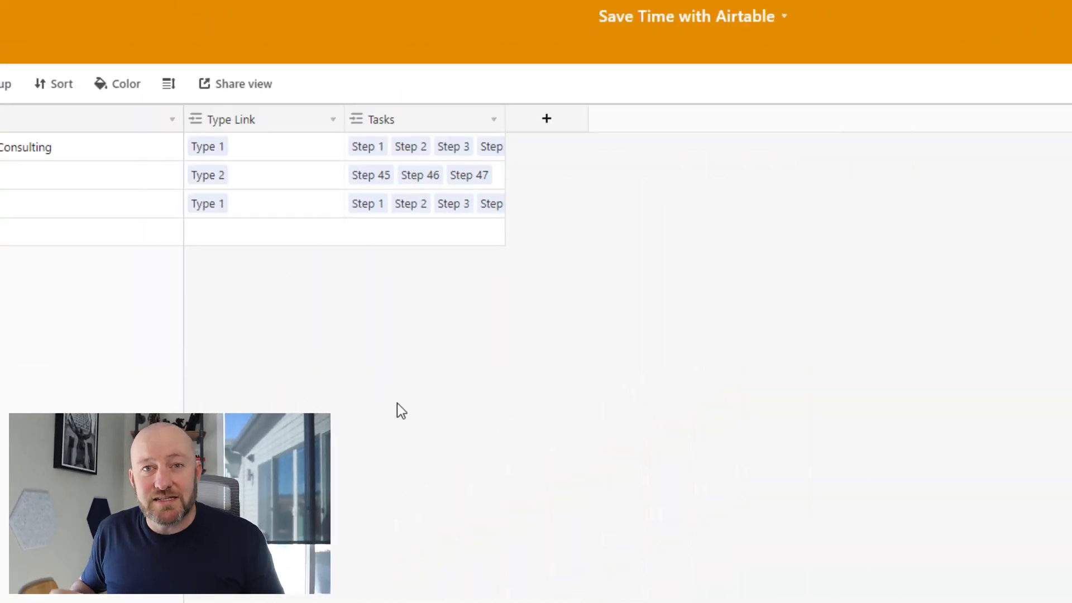
Add a Created time field with Local date format and 12-hour time
click(544, 132)
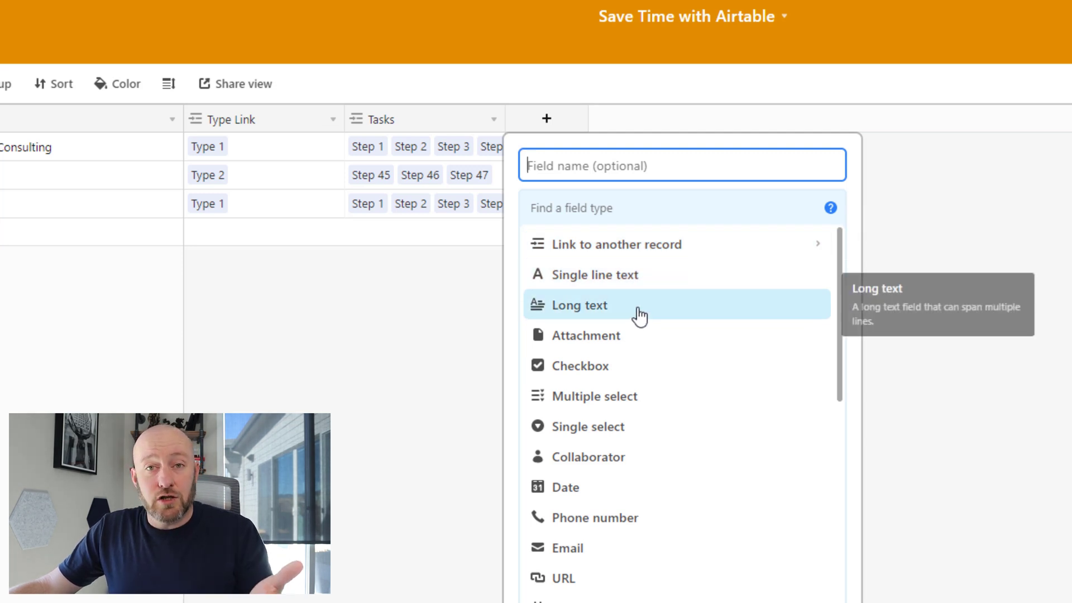
click(837, 326)
drag(837, 326, 838, 554)
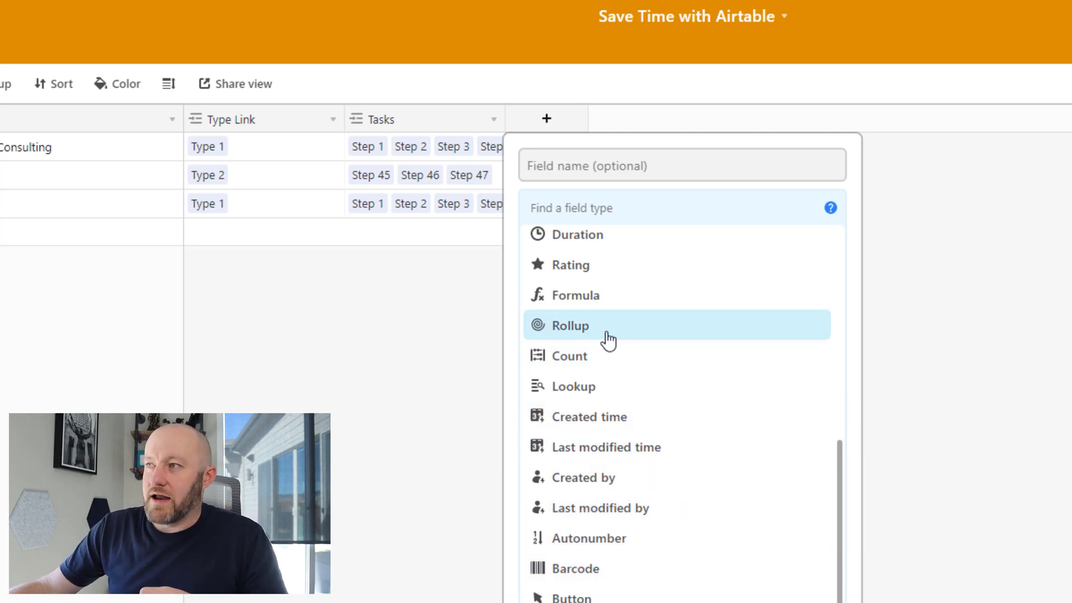
click(627, 430)
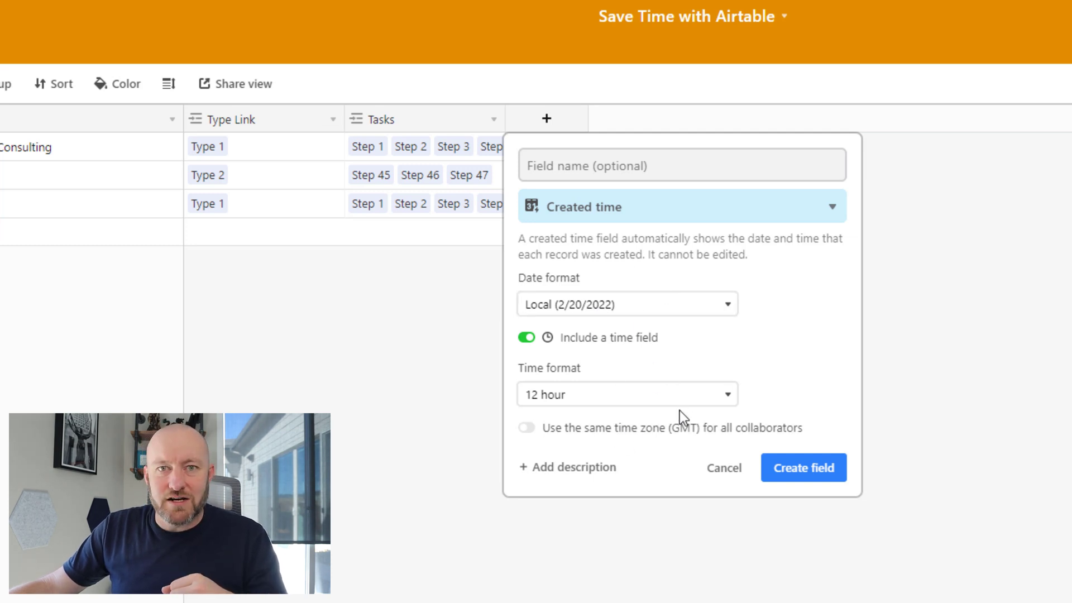
click(807, 484)
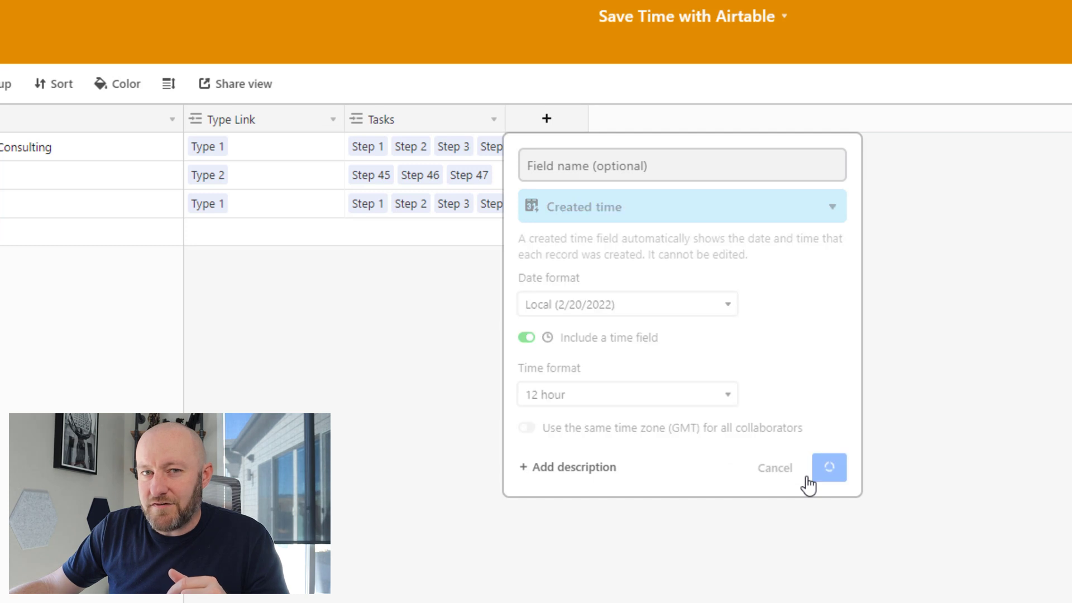
Inspect the Created timestamps, such as 2/5/2022 12:09pm, and confirm the cells cannot be edited
drag(595, 157, 612, 215)
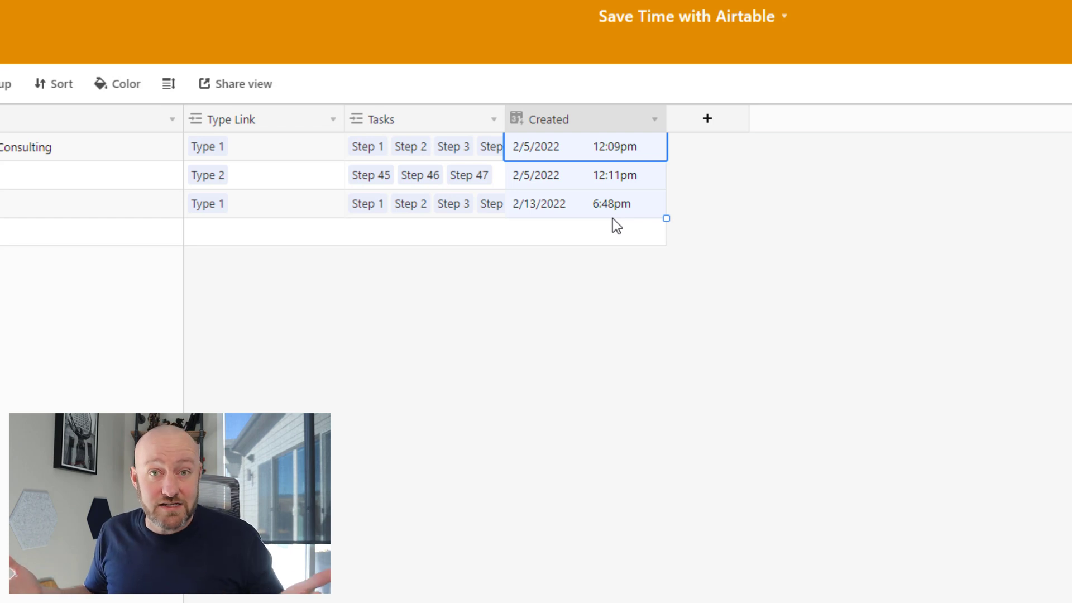
click(546, 206)
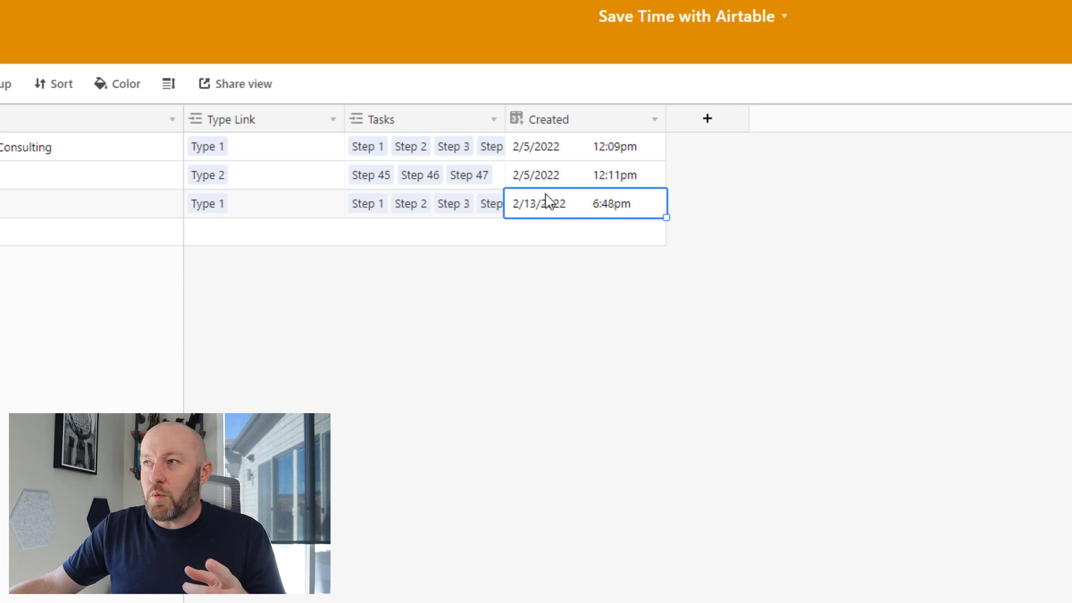
click(542, 186)
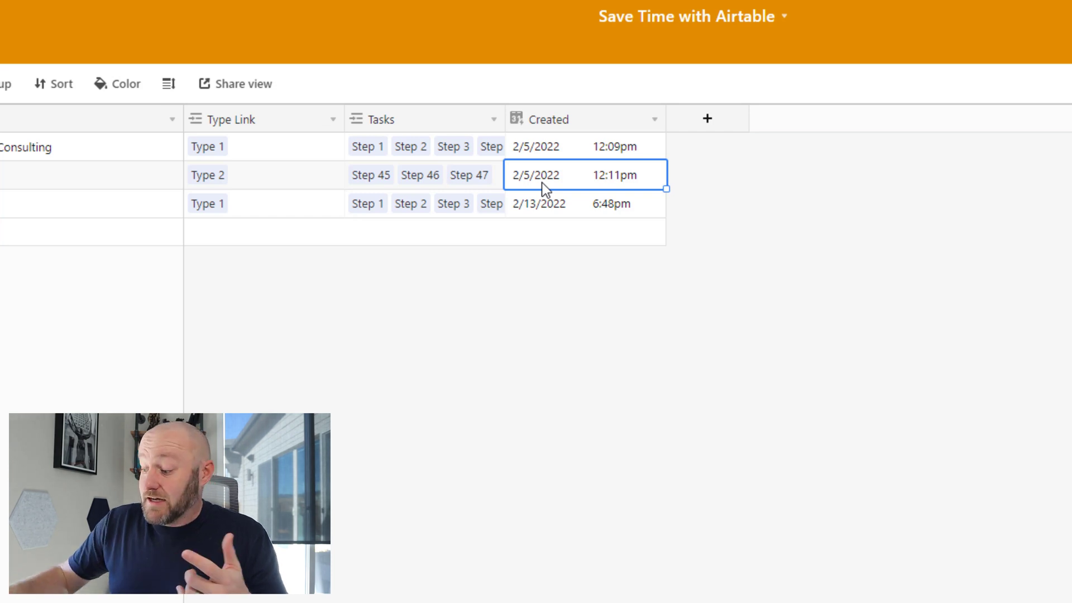
click(542, 182)
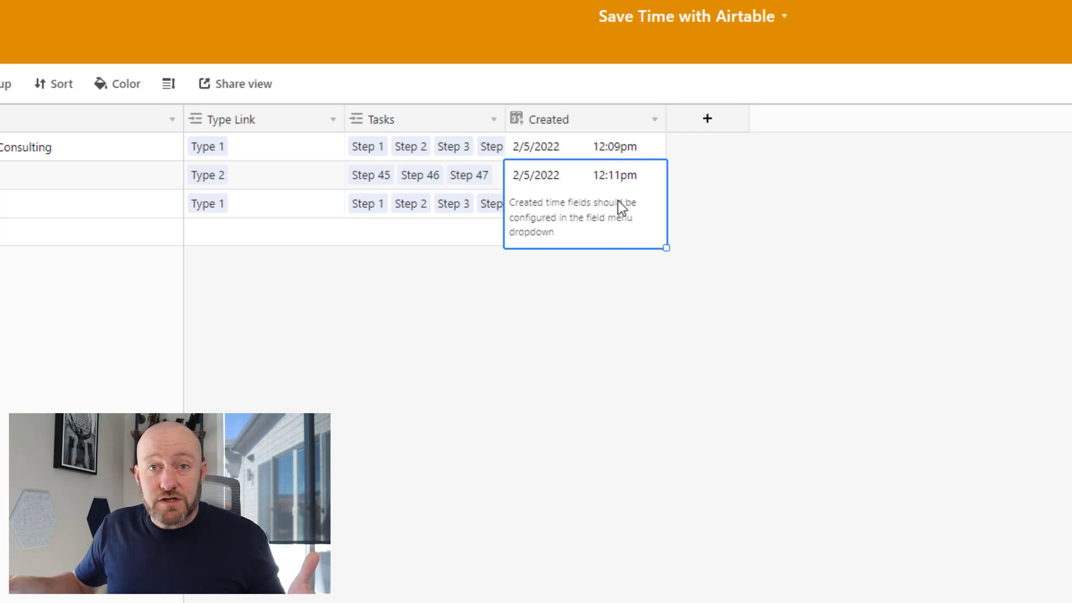
click(704, 119)
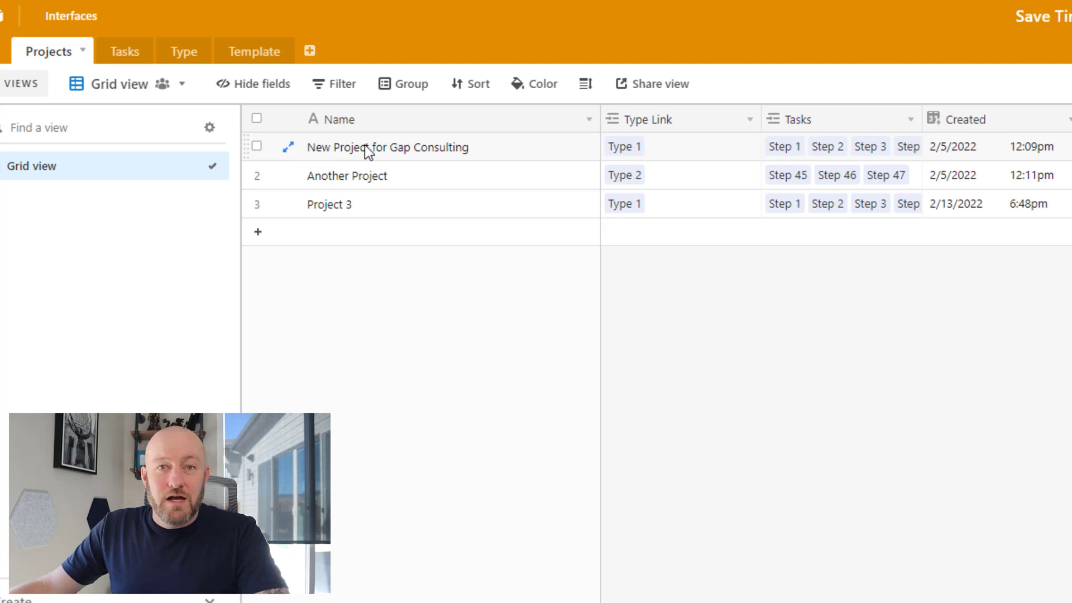
Change the Name field type to Autonumber and check rows 2 and 3 are numbered
double_click(446, 119)
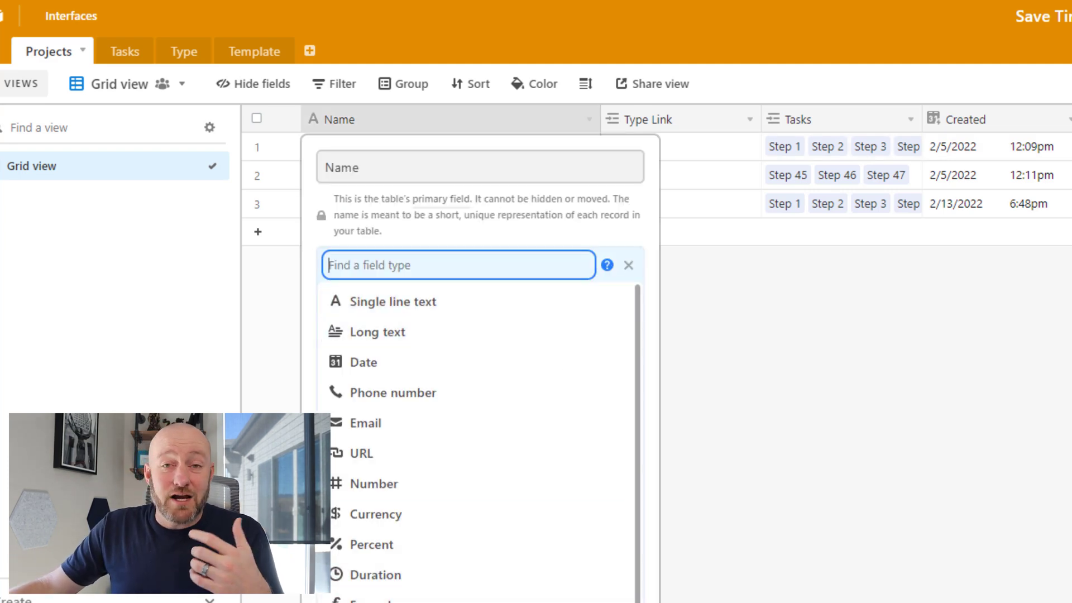
click(576, 597)
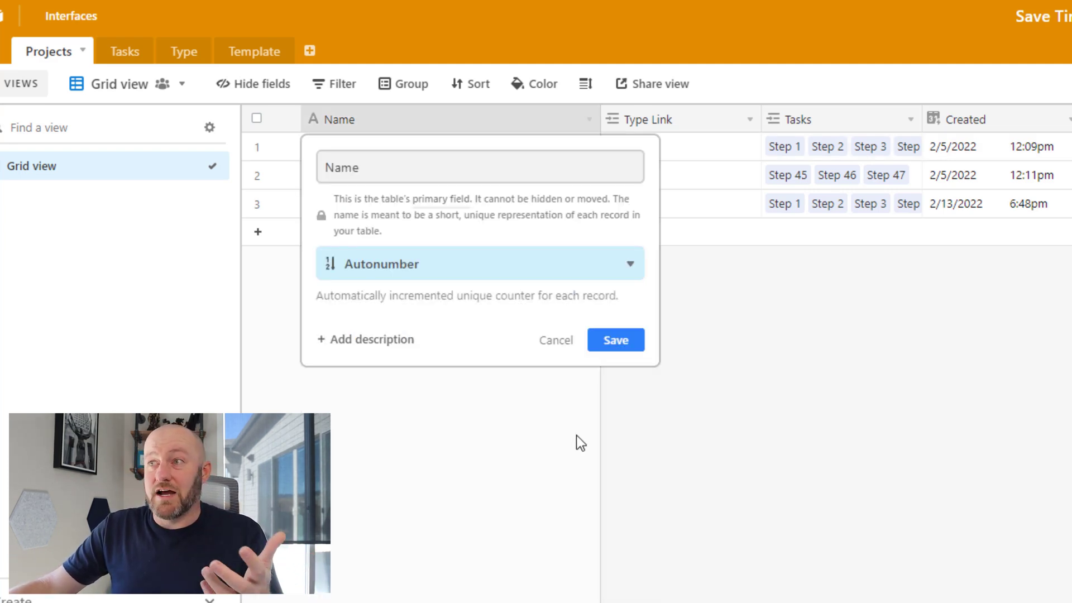
click(610, 349)
click(585, 175)
click(581, 207)
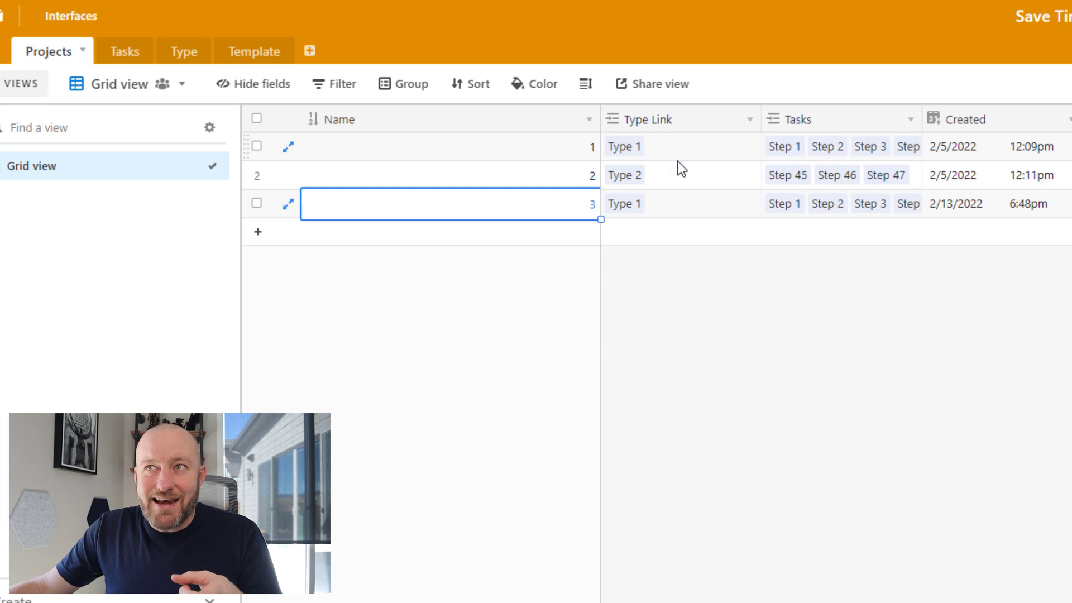
Open the Tasks table, with its tasks grouped by project
click(148, 55)
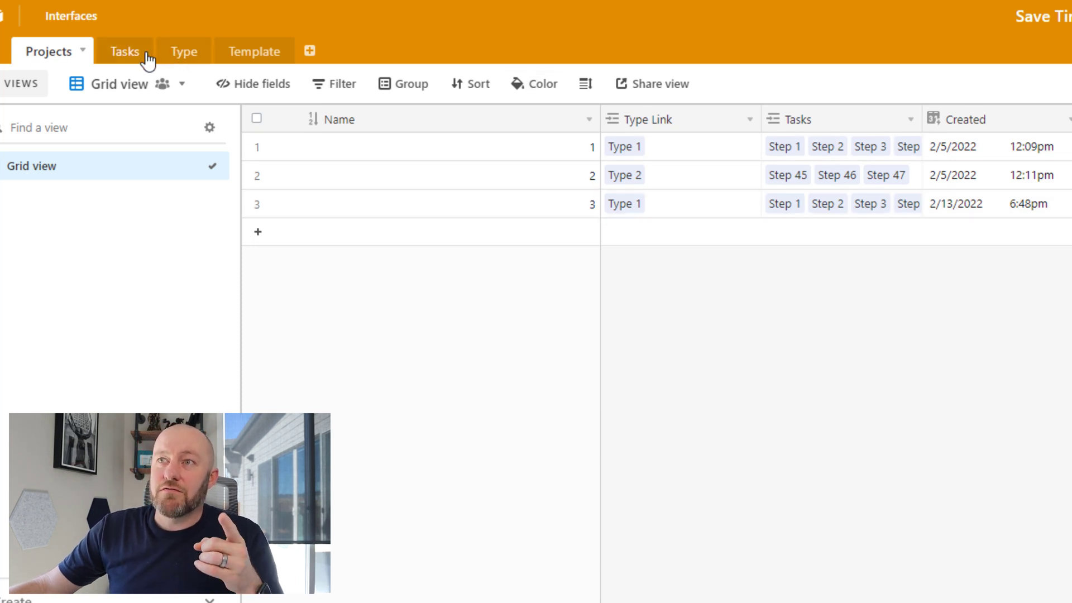
click(148, 56)
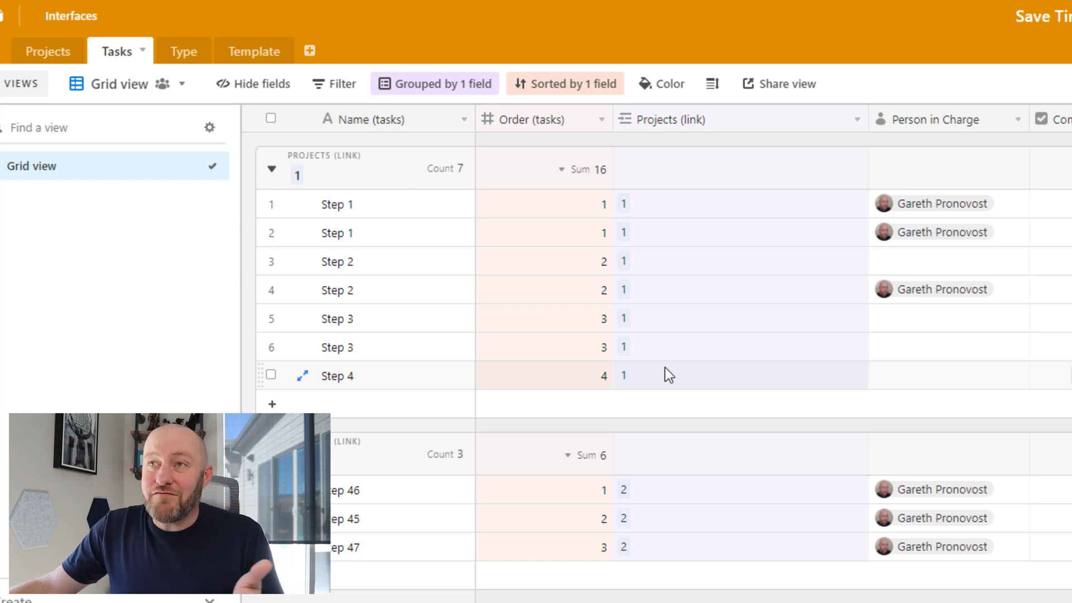
Check the project names in Projects, then return to the Tasks table
click(47, 56)
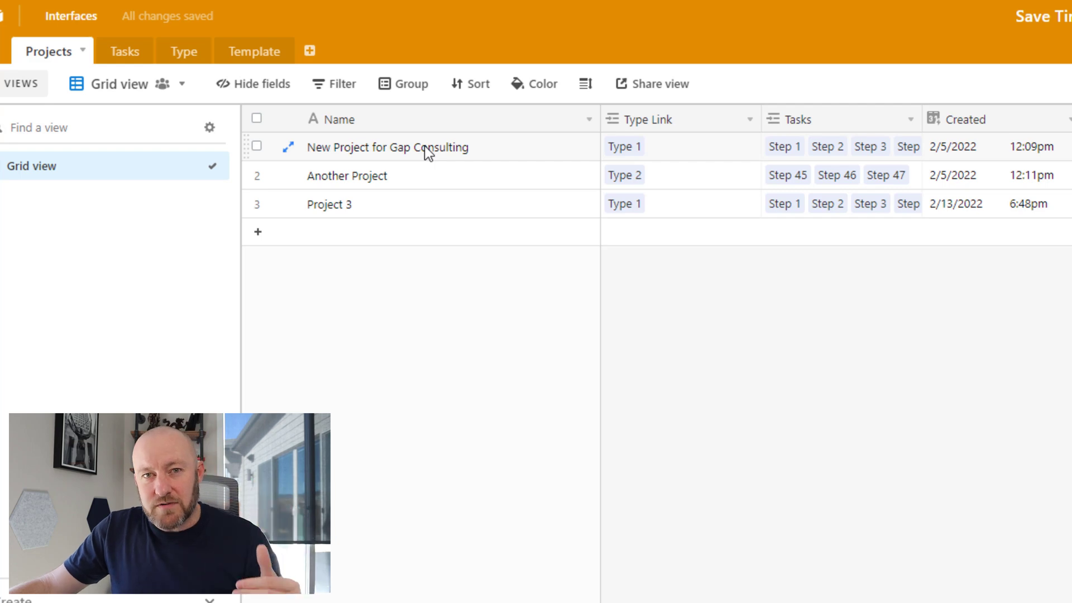
click(116, 51)
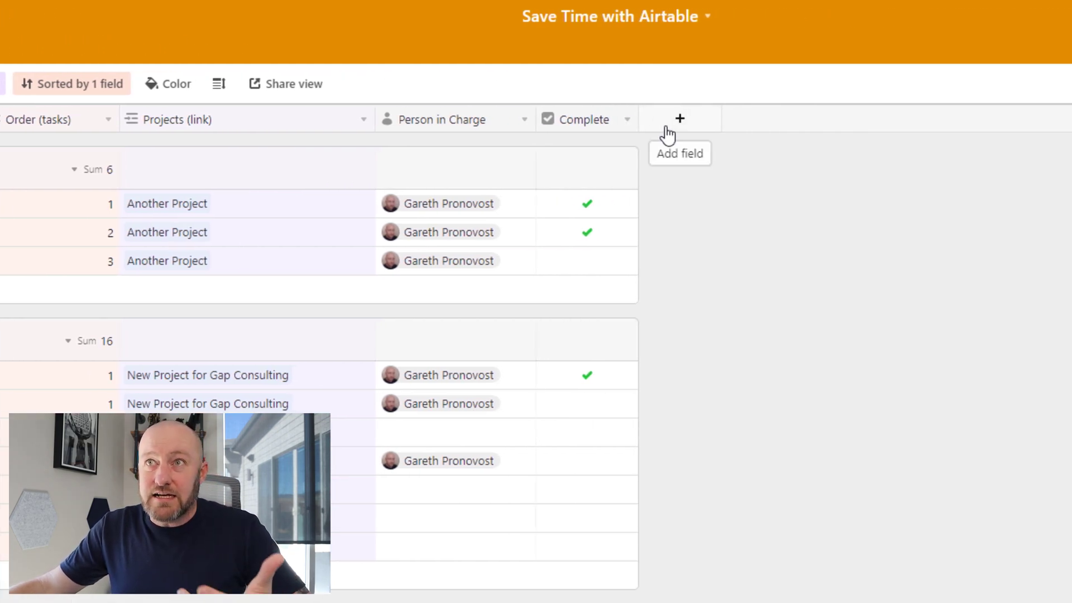
Create a Formula field named 'Record ID' using the formula RECORD_ID()
click(667, 133)
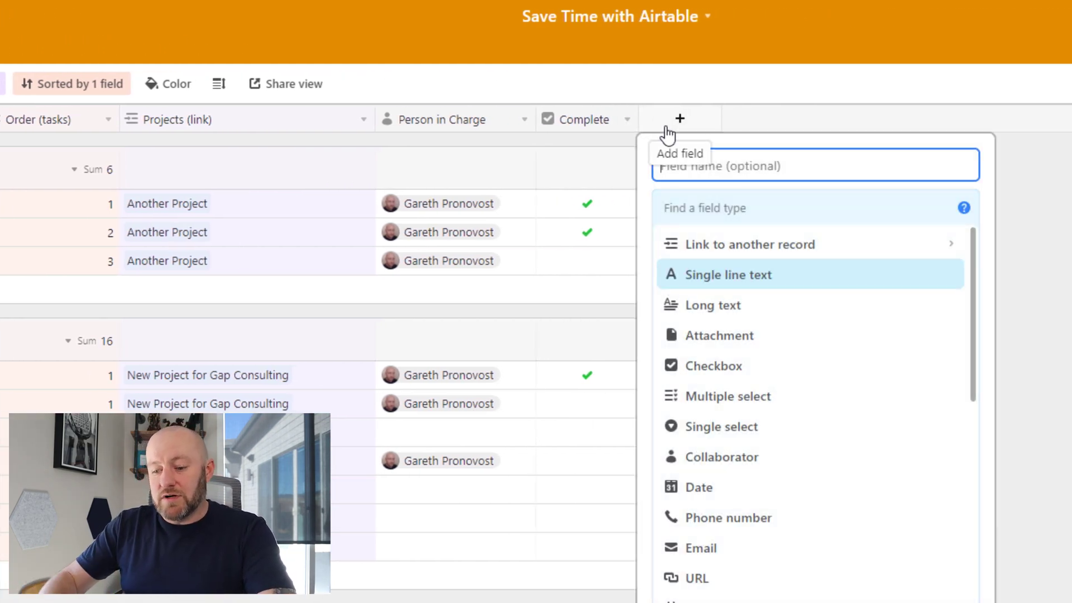
text(Record ID)
key(Tab)
text(for)
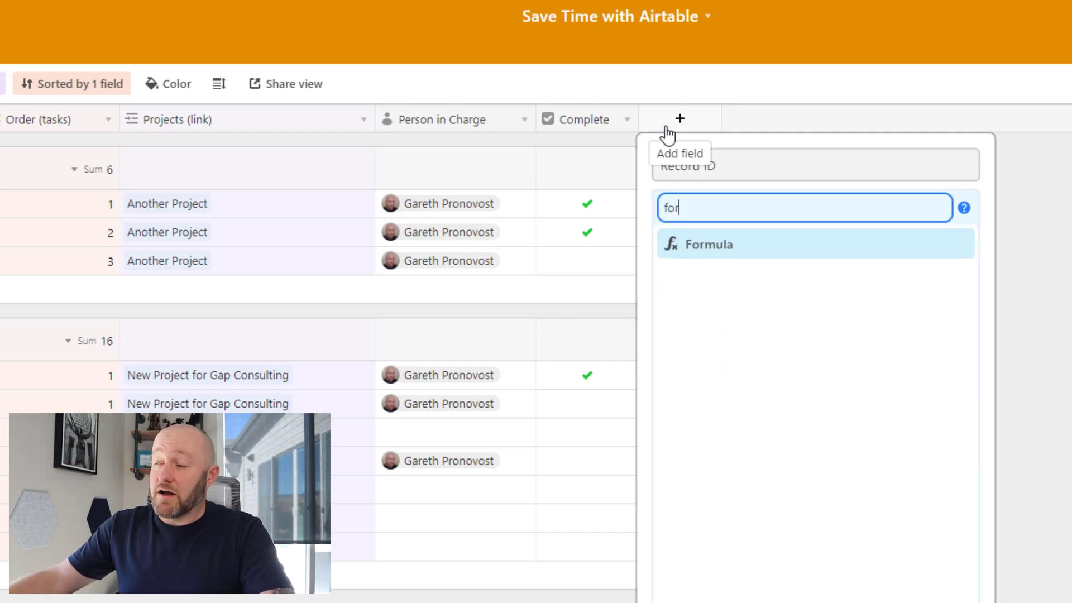
click(773, 256)
click(758, 324)
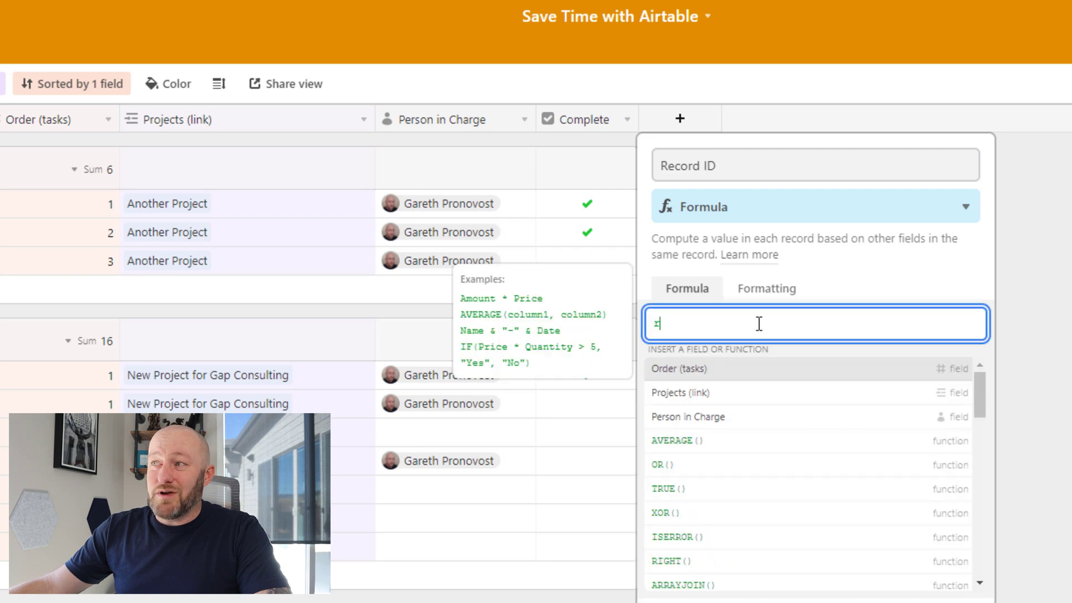
text(rec)
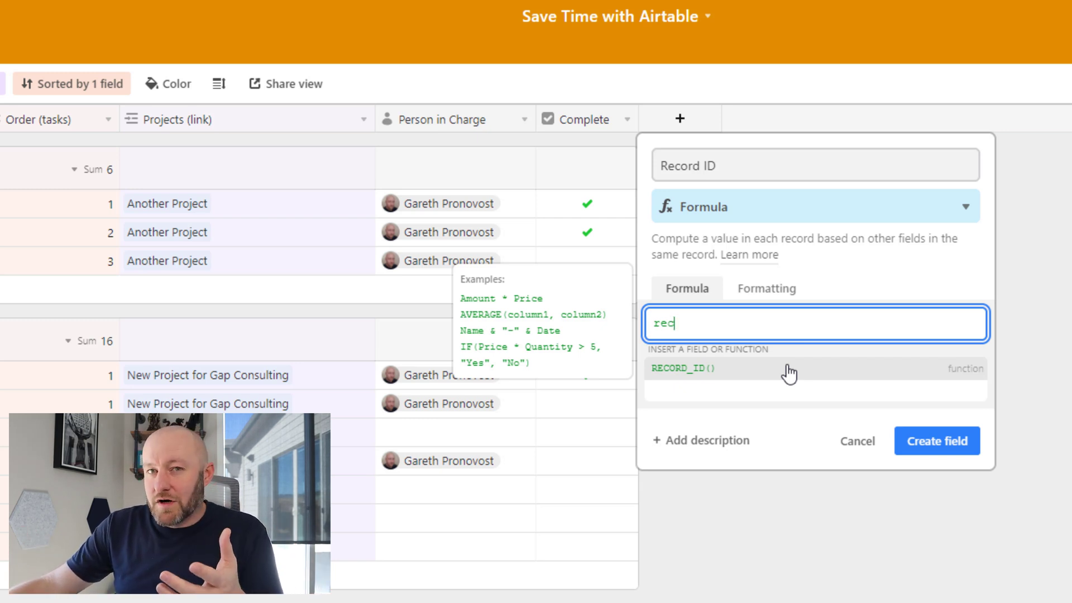
click(789, 369)
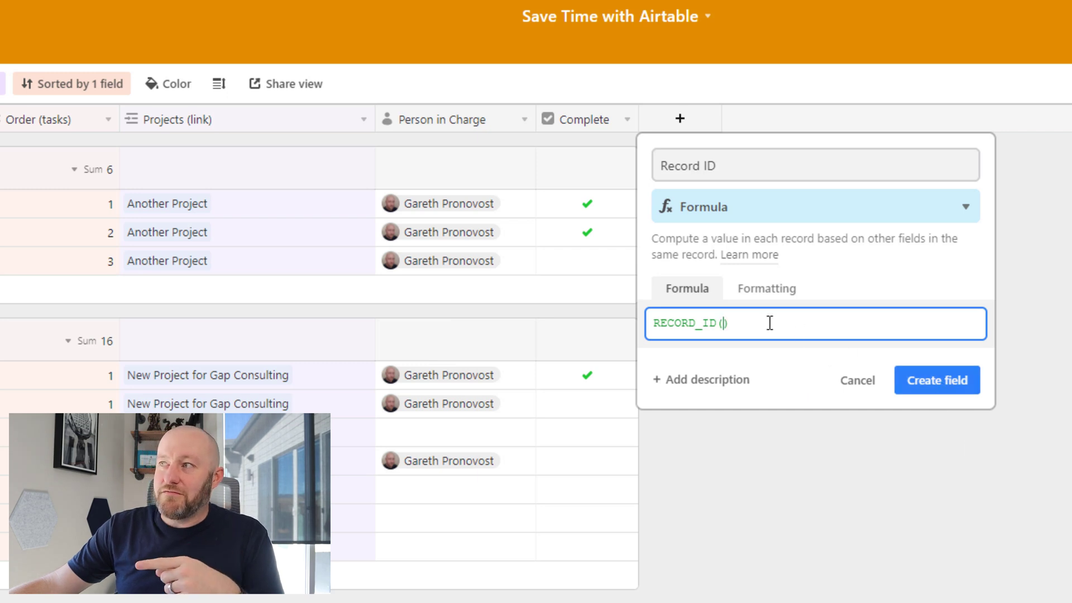
drag(694, 329, 716, 330)
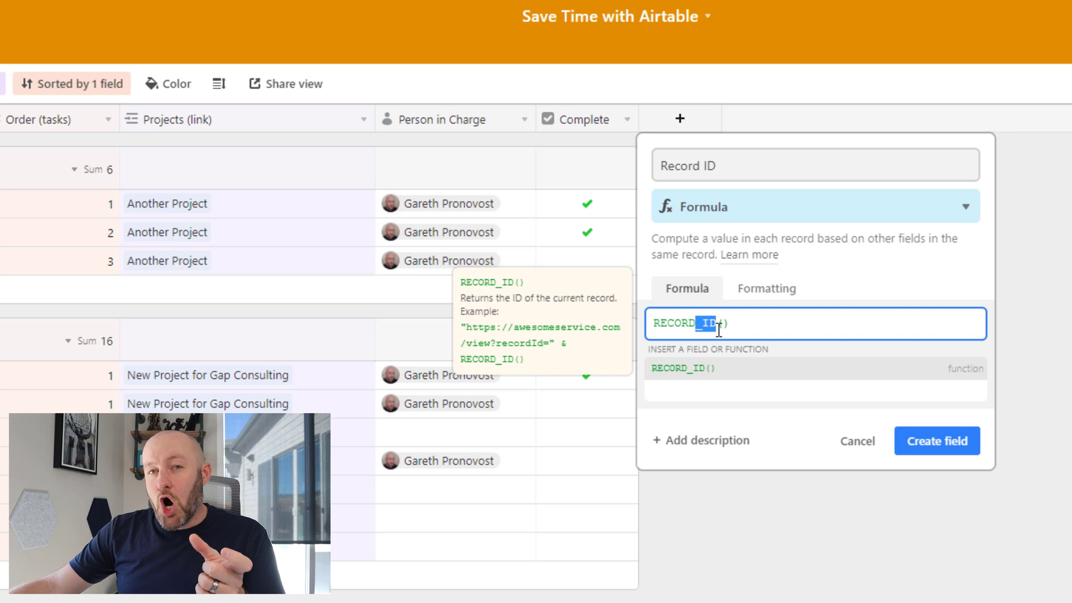
click(949, 438)
Select the first record IDs, then highlight Formula in the PDF field-type chart
drag(736, 208, 741, 269)
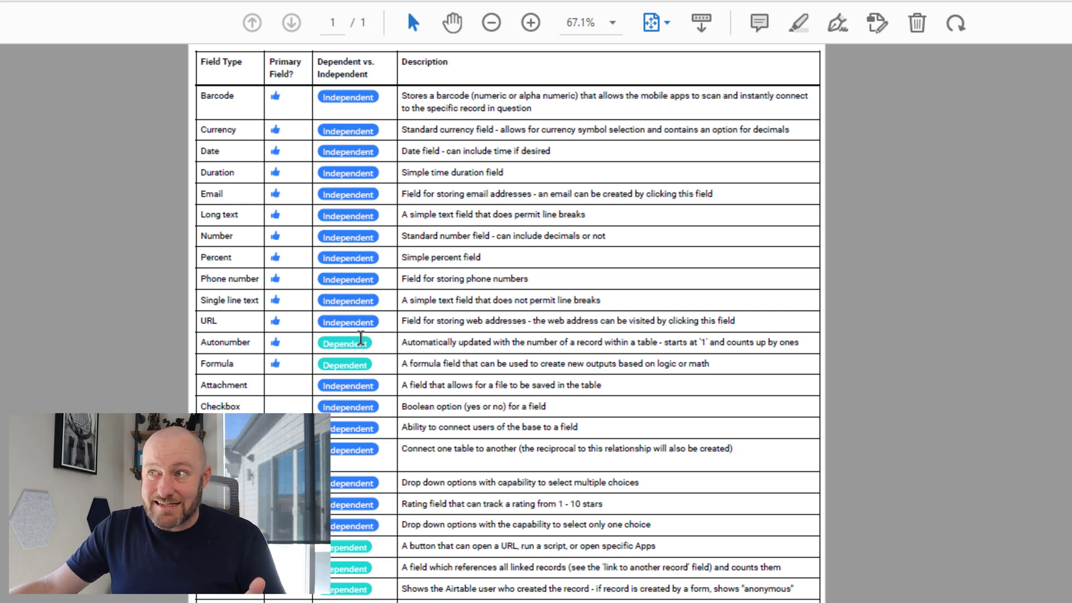
drag(242, 365, 189, 363)
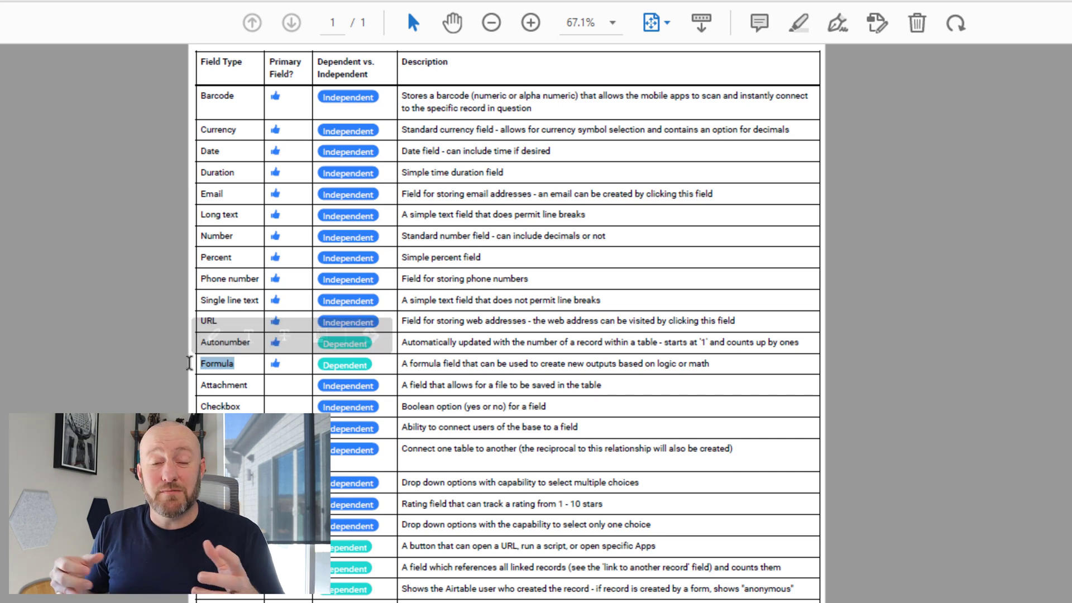
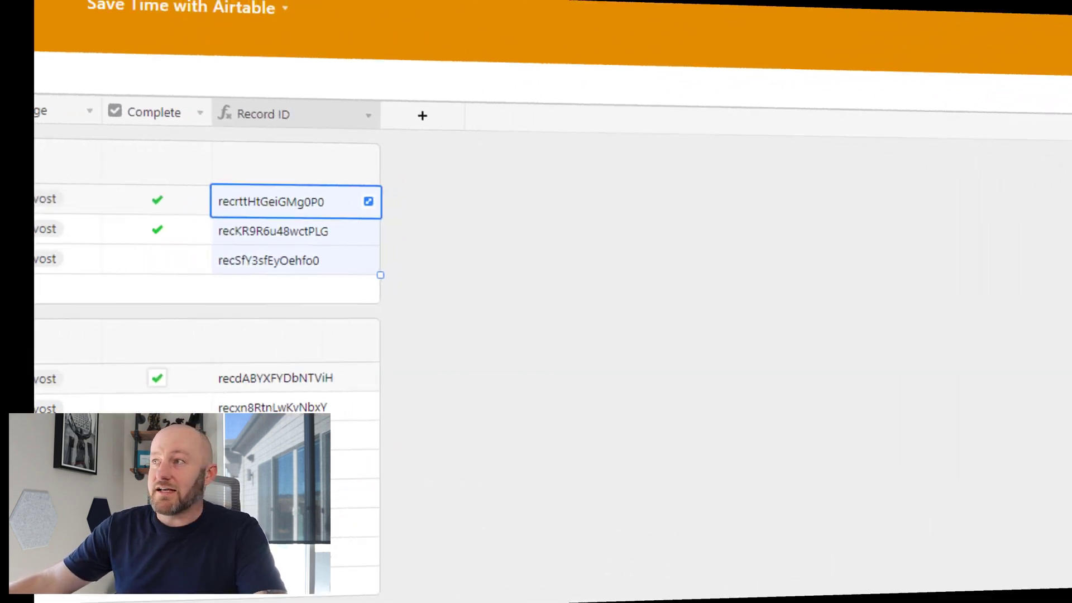
Add a Currency field named Price and give the first record a price of $100.00
click(367, 119)
text(Price)
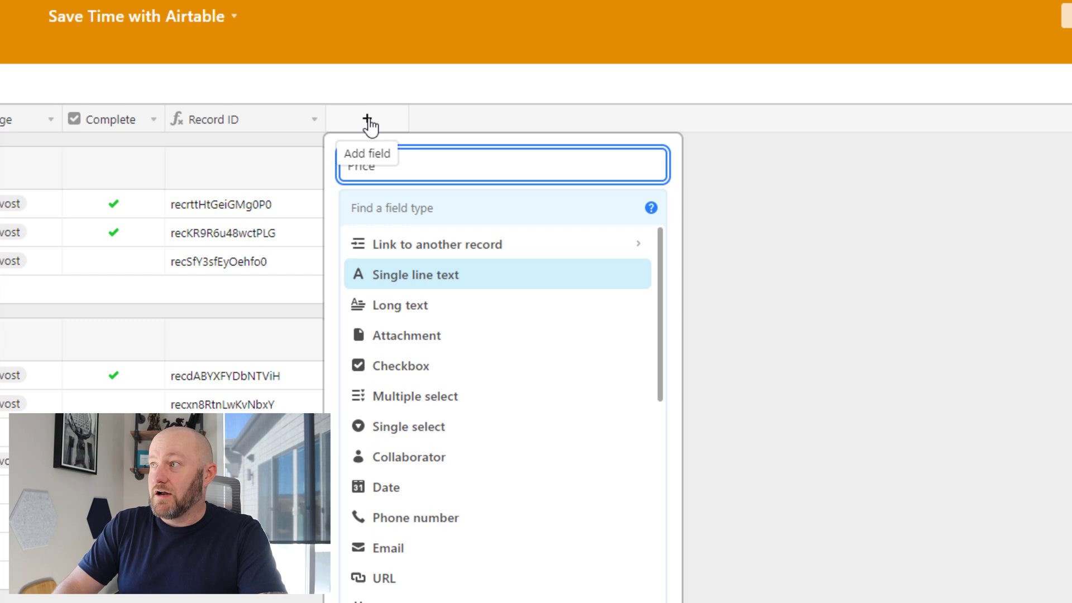
key(Tab)
text(cur)
key(Return)
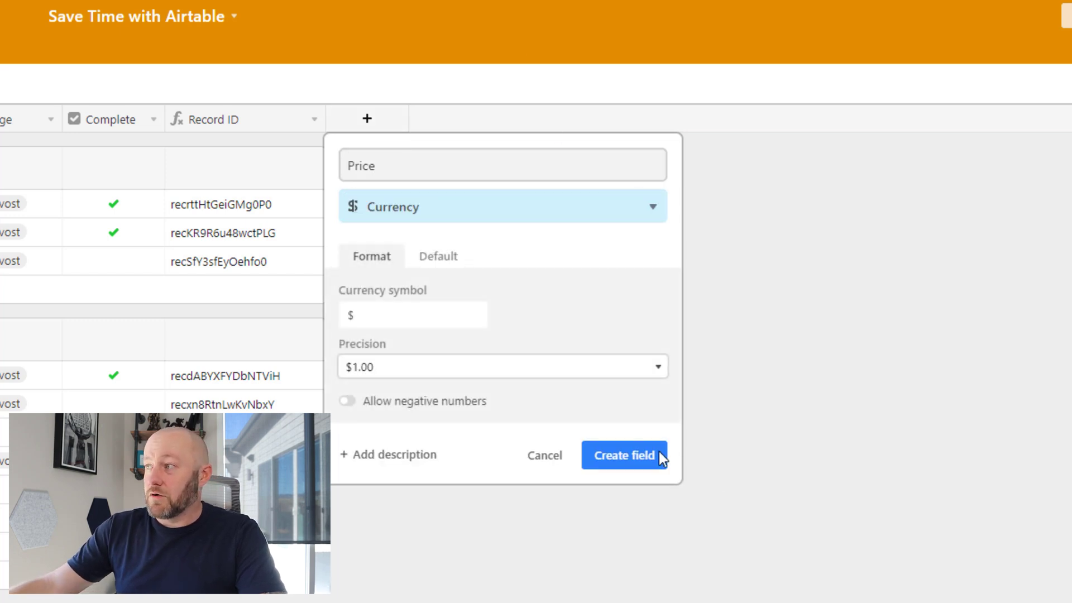
click(661, 458)
click(413, 206)
text(10)
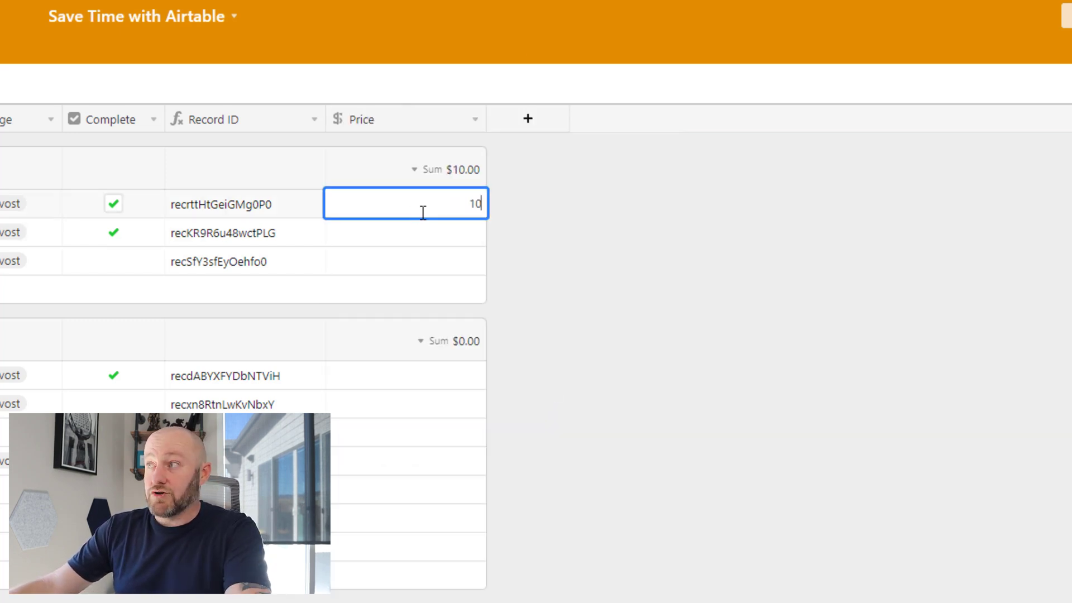
text(0)
click(507, 159)
drag(486, 125, 420, 132)
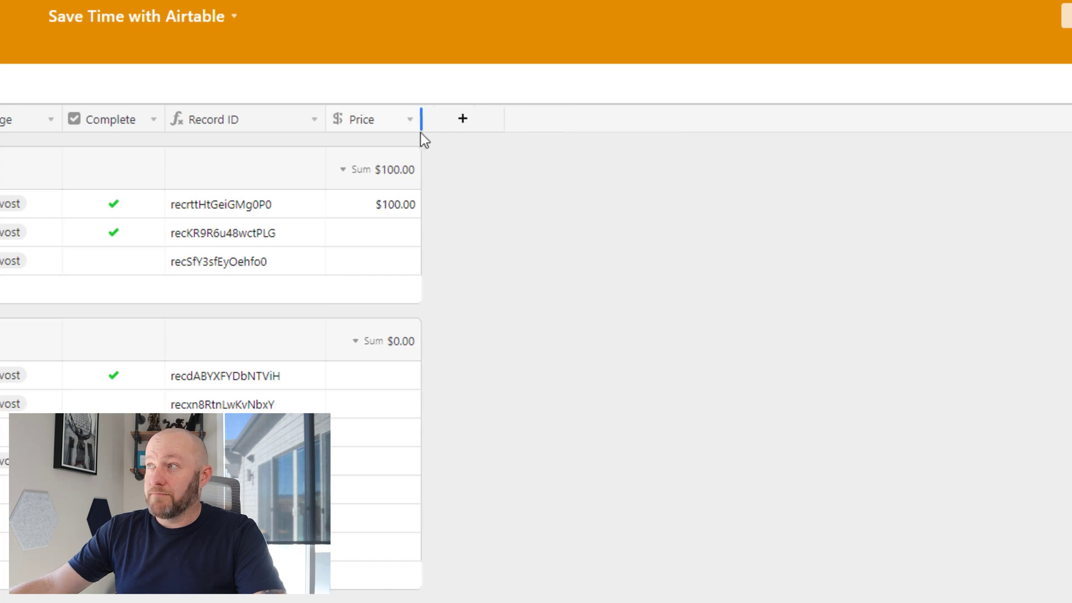
Add an integer-format Number field named Qty with quantity 2 for the first record
click(459, 133)
text(Qty)
key(Tab)
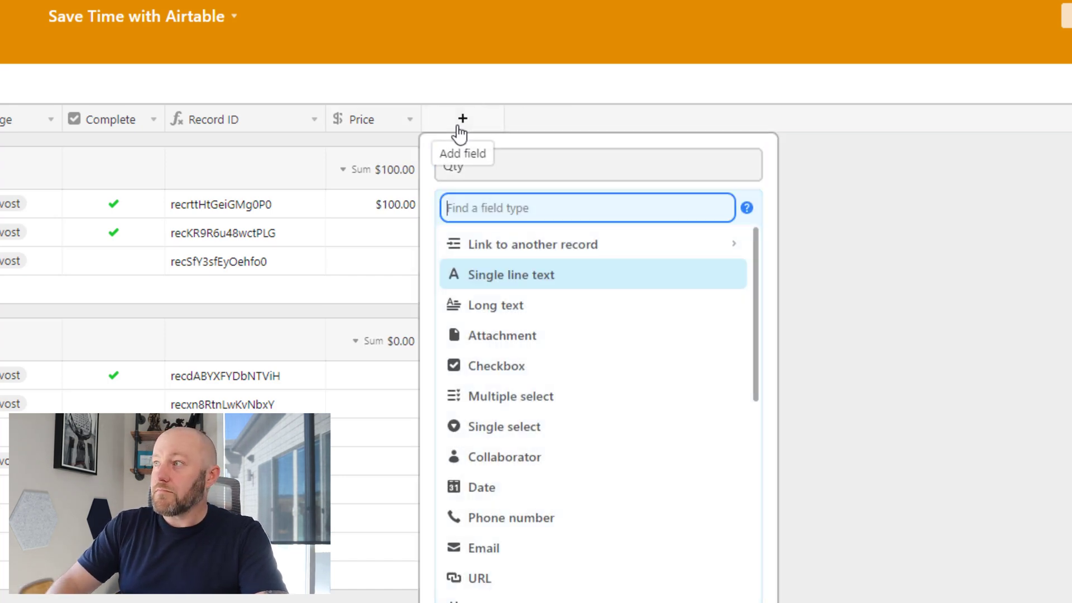
text(num)
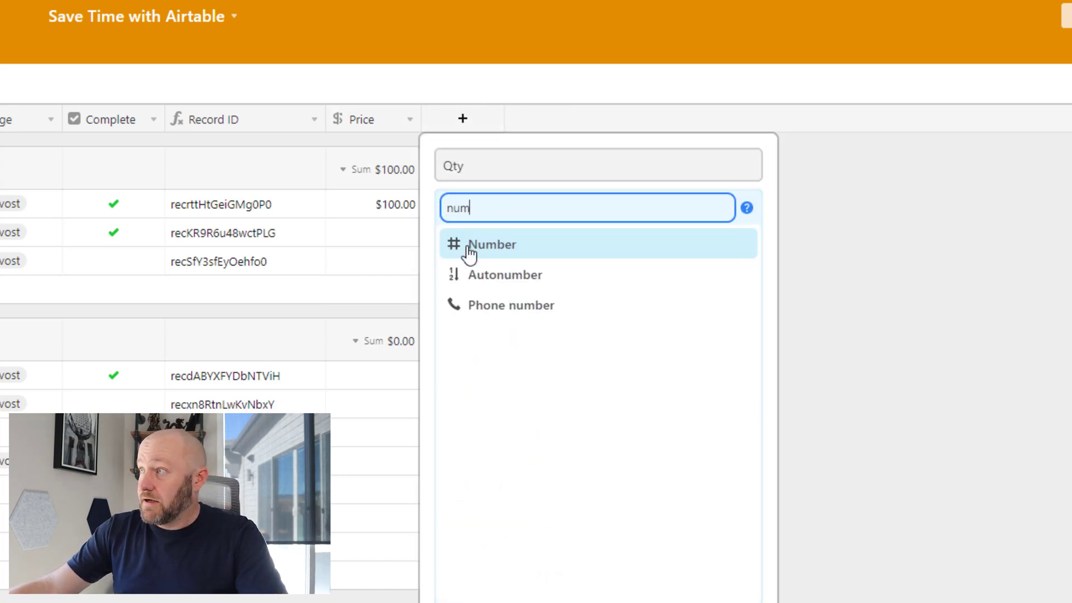
click(467, 249)
click(504, 307)
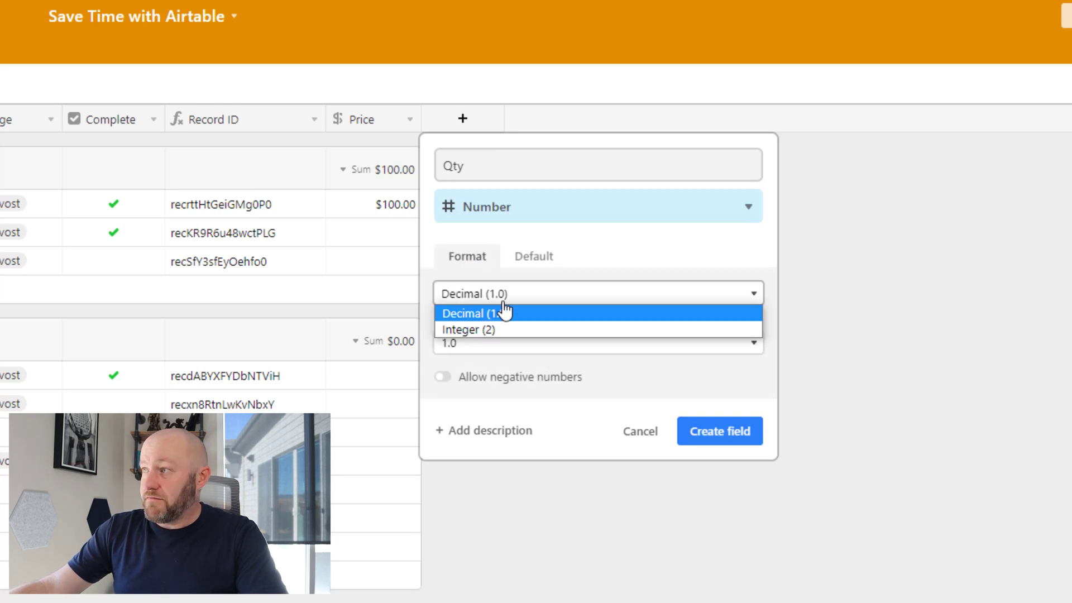
click(504, 329)
click(714, 384)
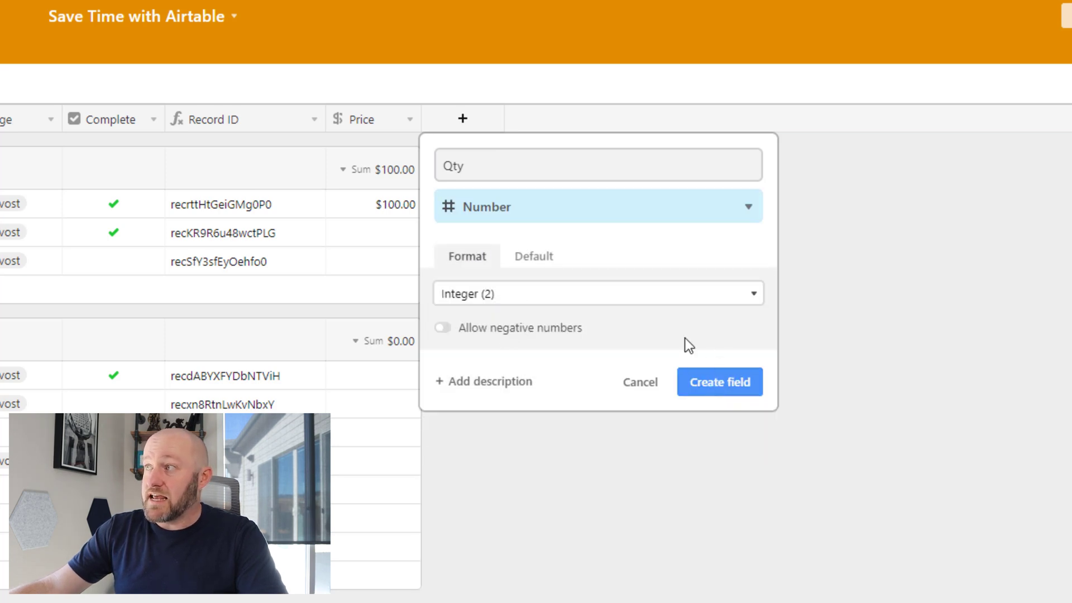
click(555, 207)
text(2)
click(689, 297)
drag(582, 107, 504, 109)
click(542, 125)
Set up a new Formula field named Total with the formula Price*Qty
text(Total)
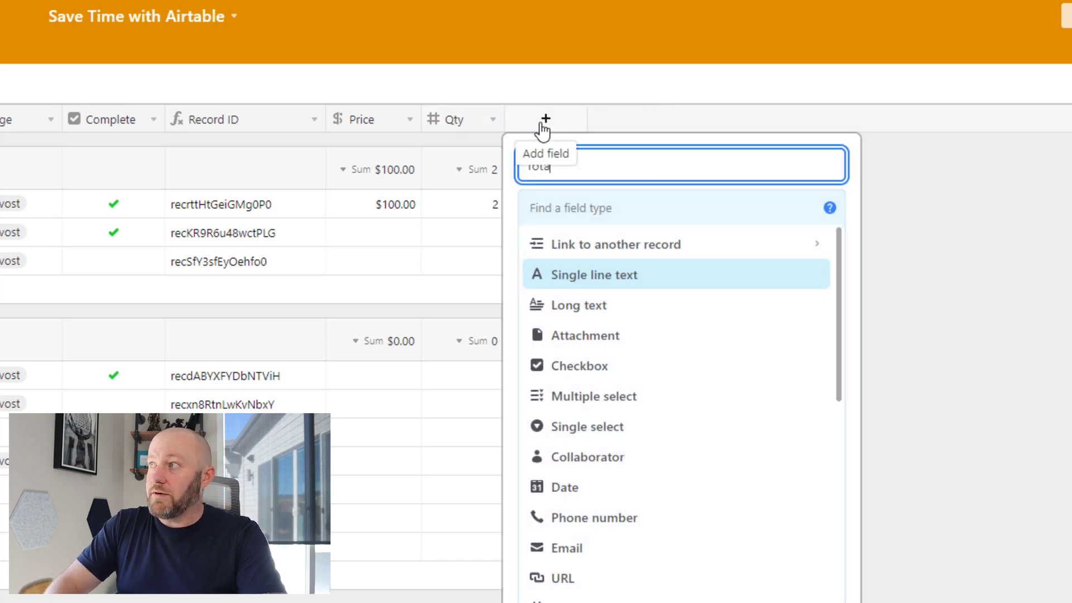
key(Tab)
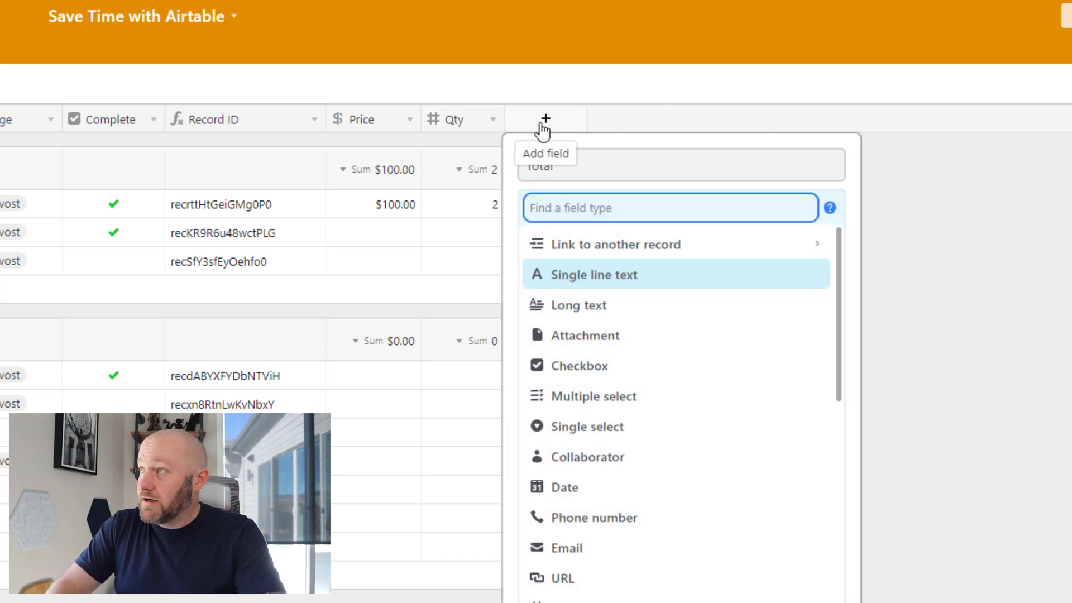
text(formula)
key(Return)
click(622, 328)
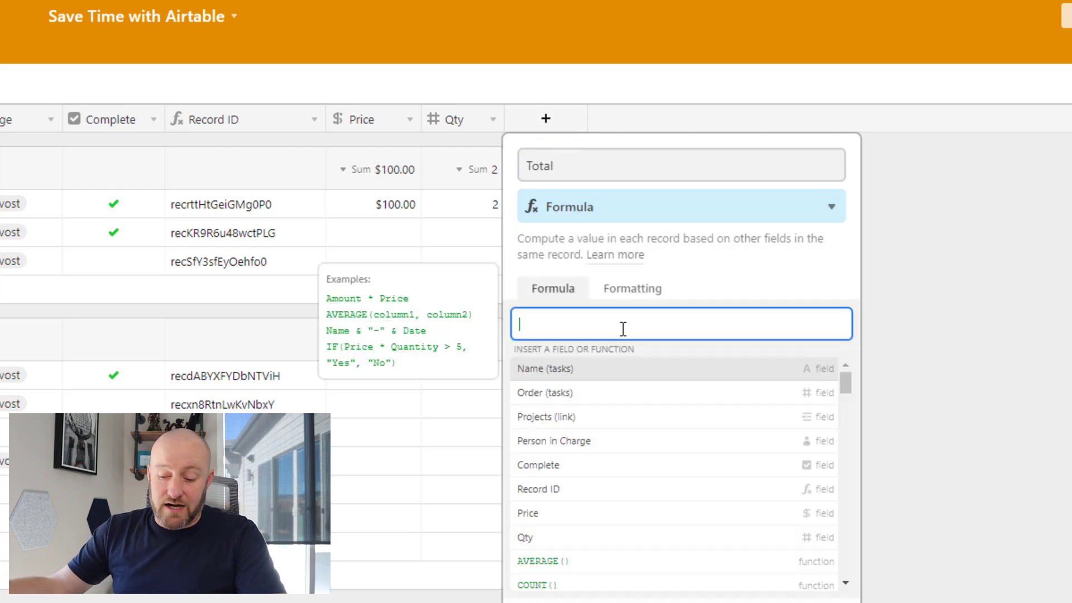
text(prc)
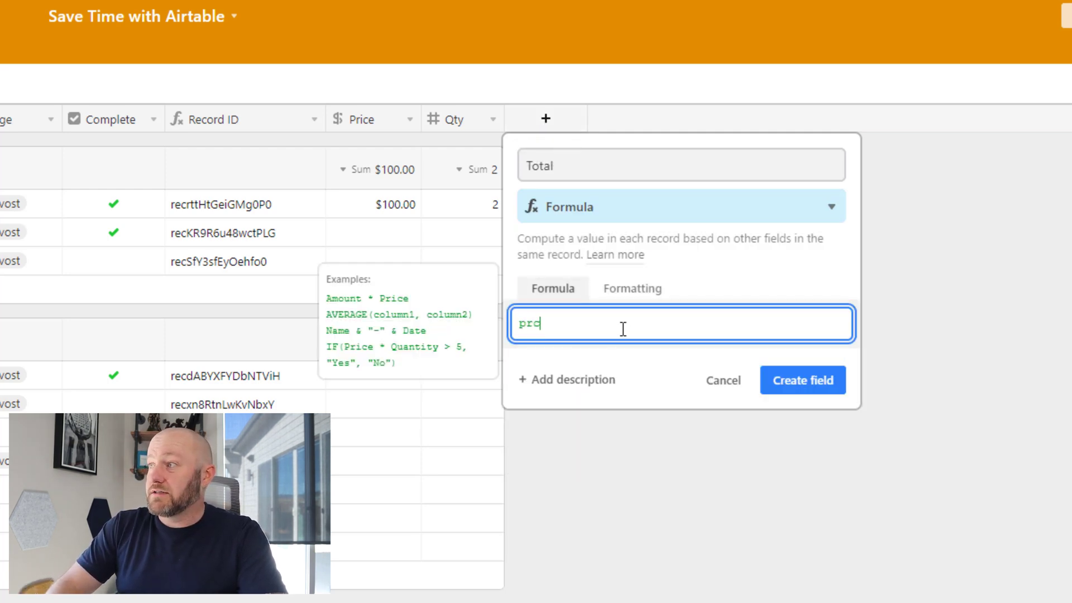
key(BackSpace)
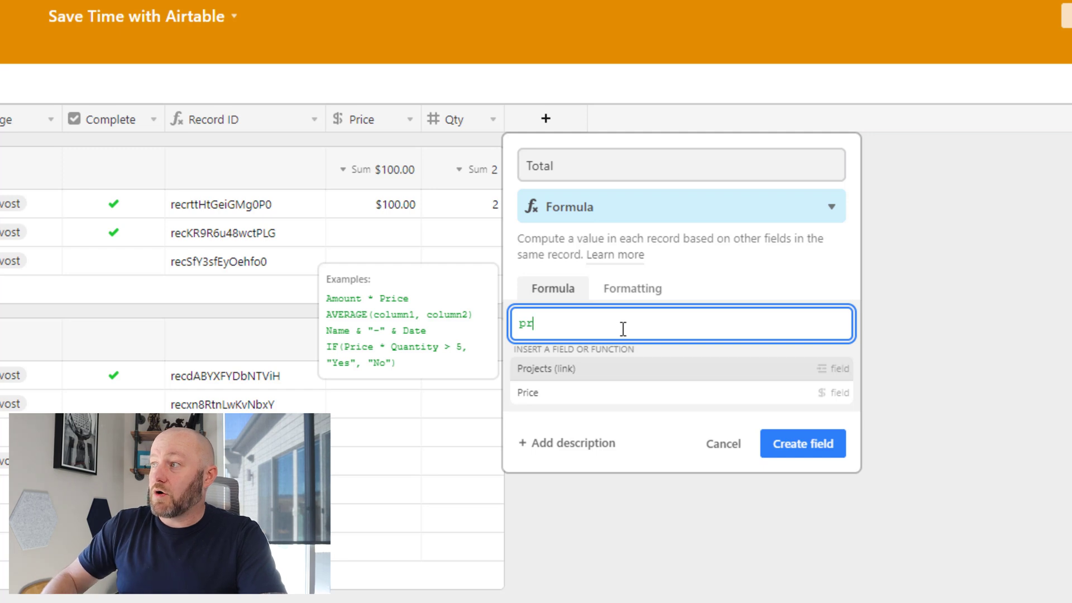
text(ice*q)
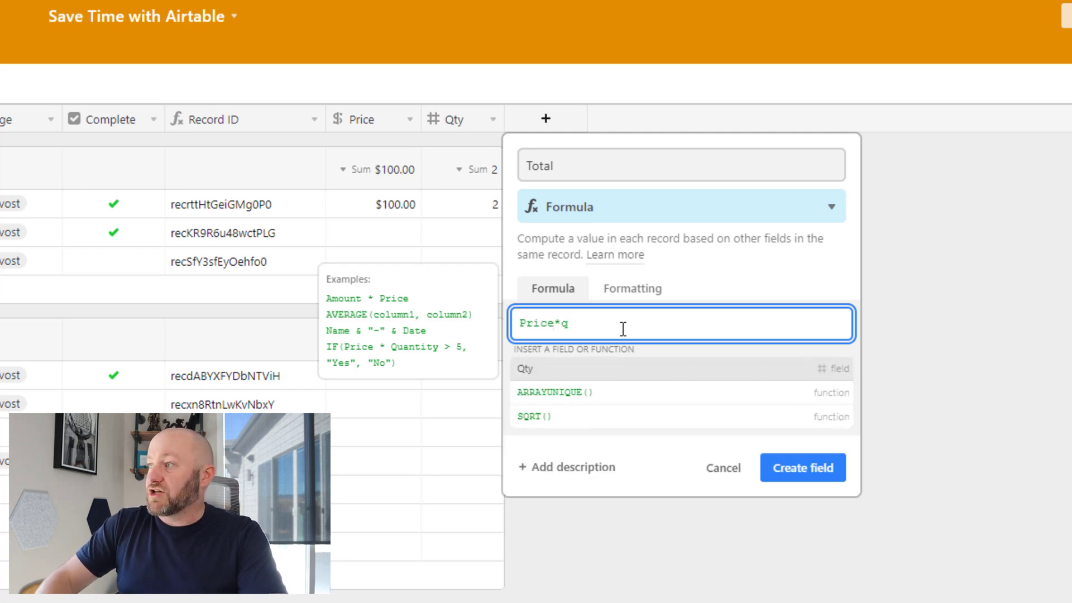
key(Tab)
Format Total as currency and create it, showing $200.00 for the first record
click(633, 288)
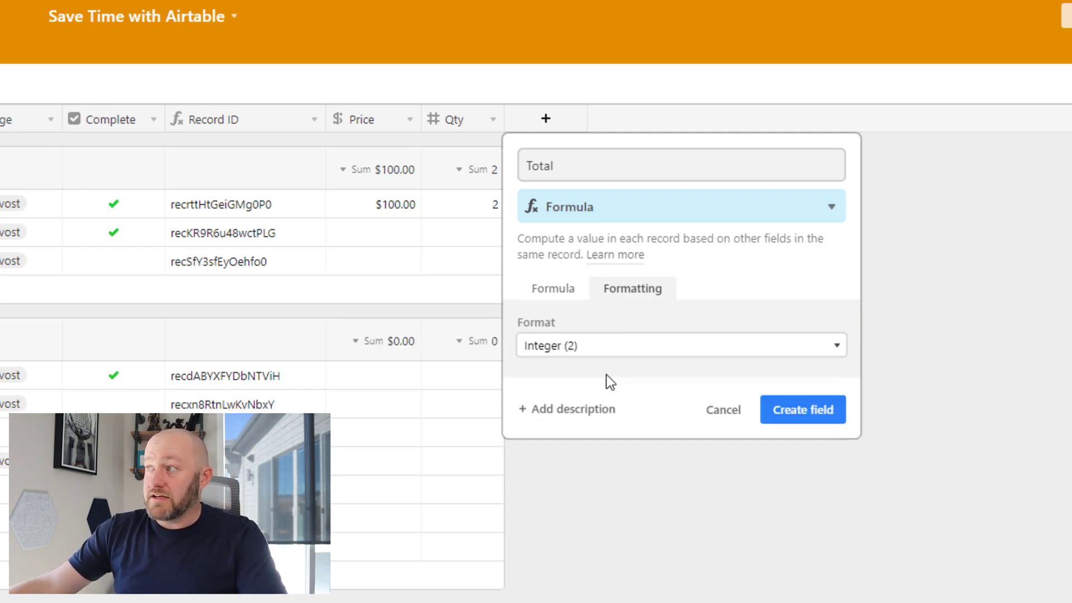
click(593, 350)
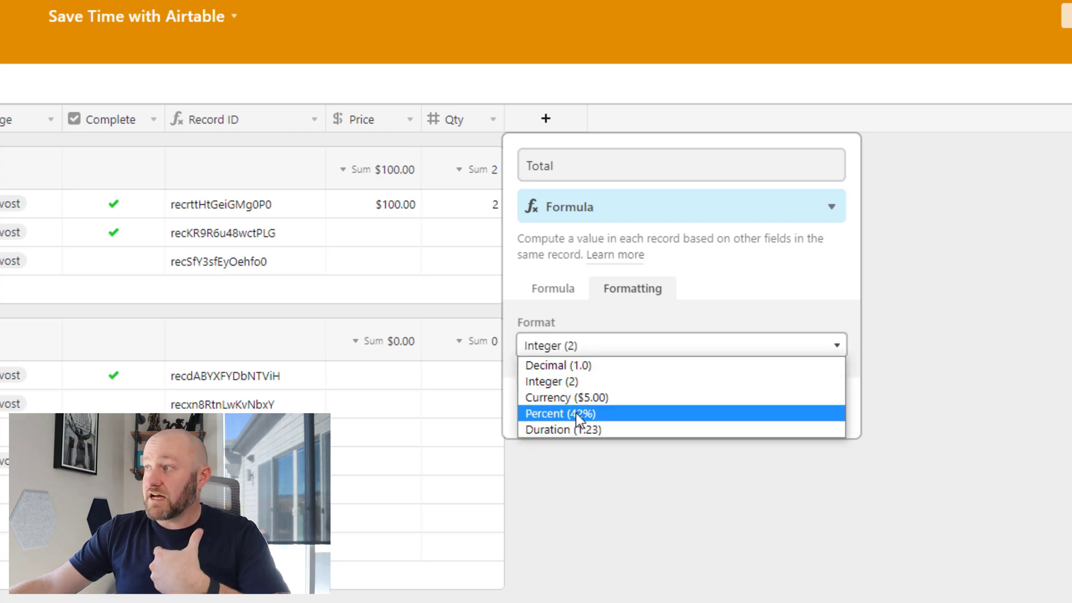
click(581, 398)
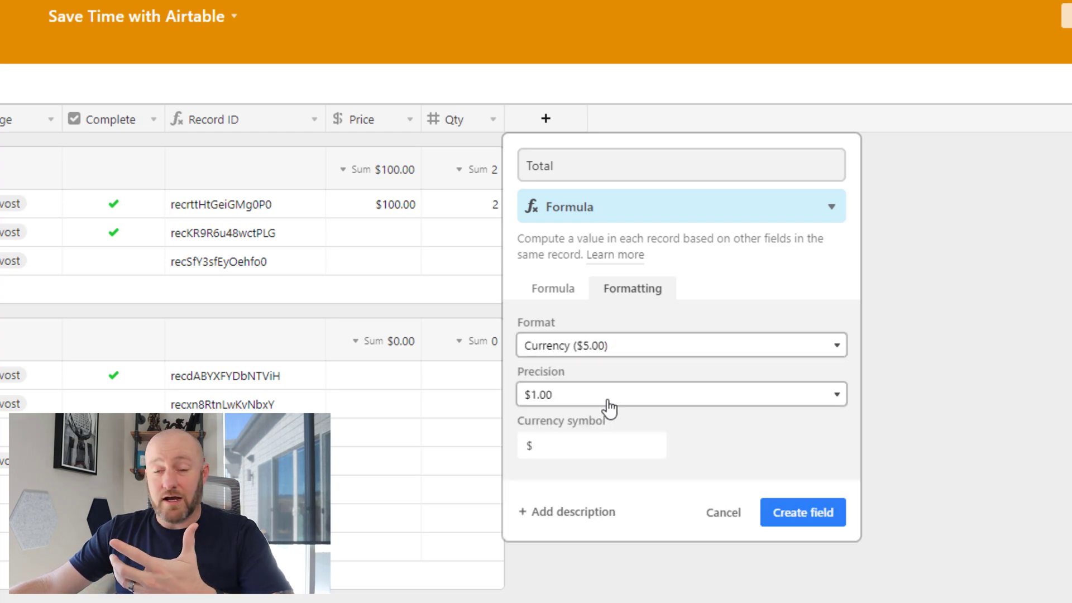
click(775, 518)
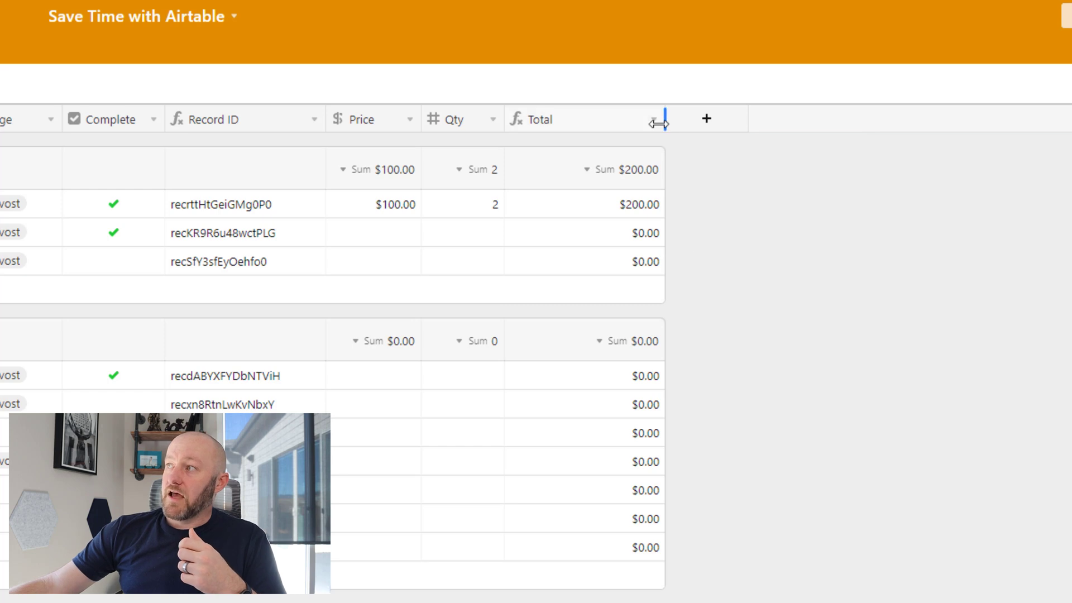
drag(658, 123, 601, 122)
click(579, 207)
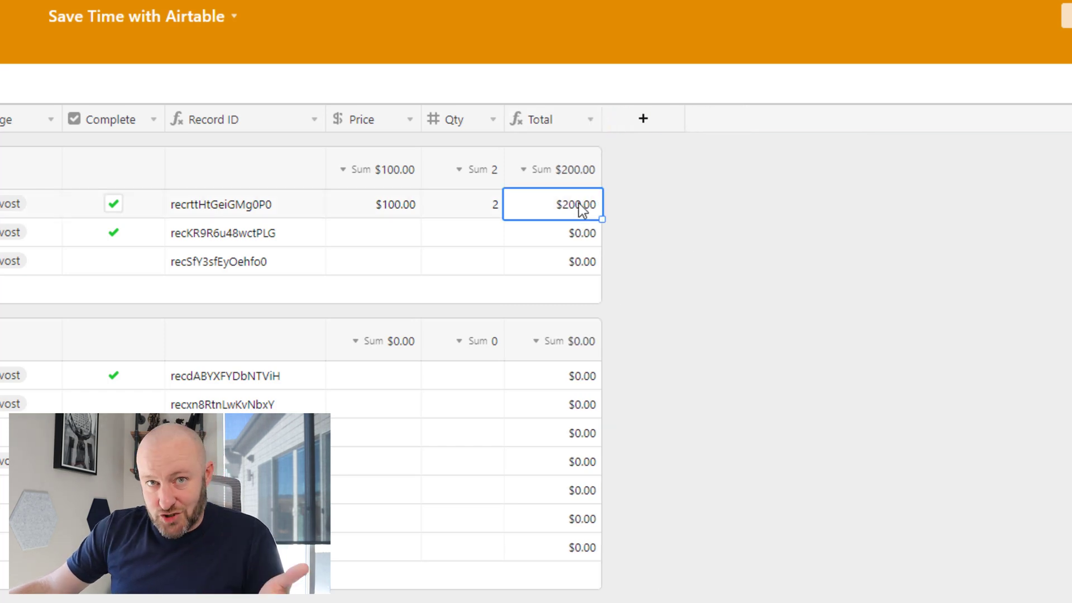
click(642, 206)
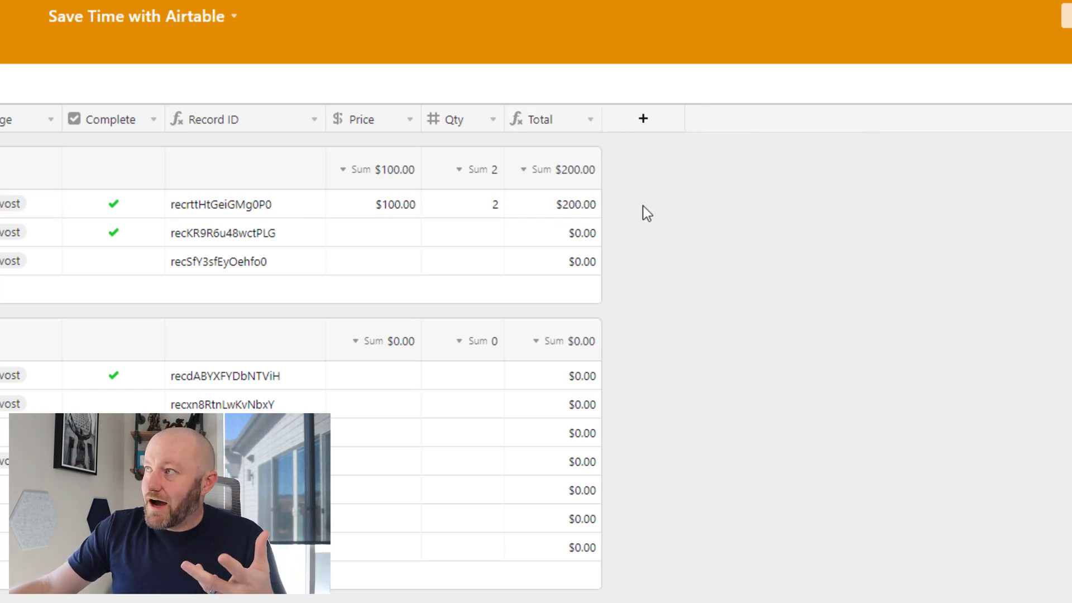
Change Price to Single line text and confirm every Total now shows #ERROR!
double_click(376, 115)
click(396, 216)
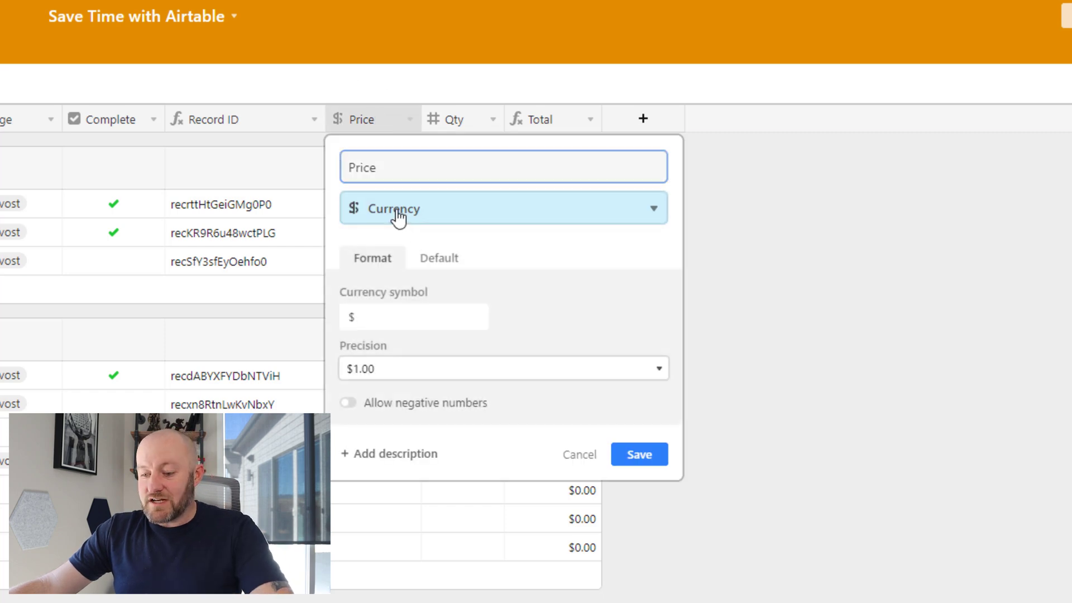
text(sin)
click(407, 246)
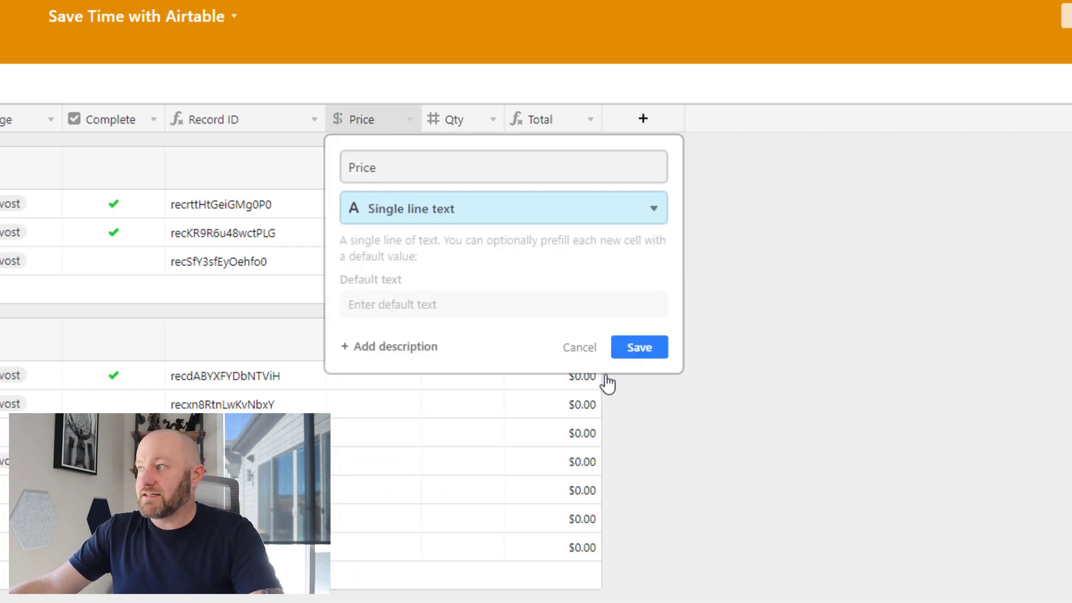
click(651, 349)
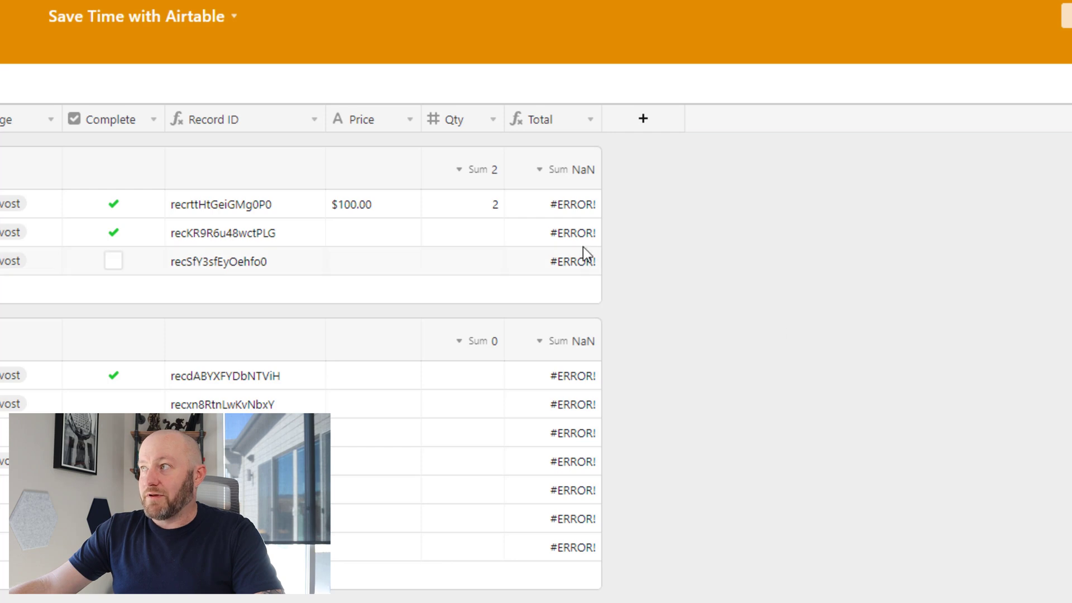
click(570, 208)
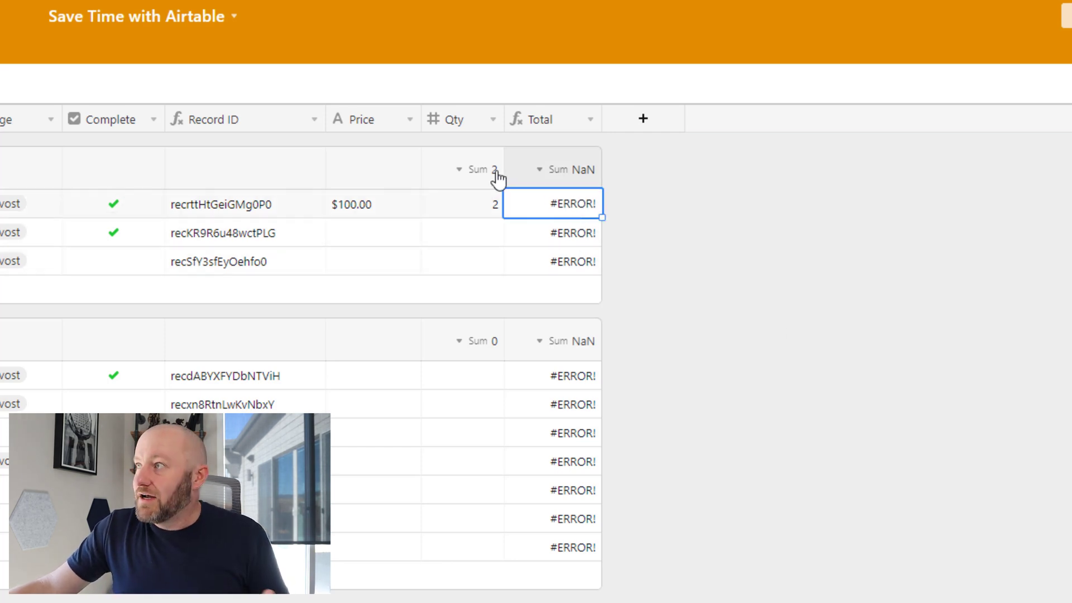
click(353, 204)
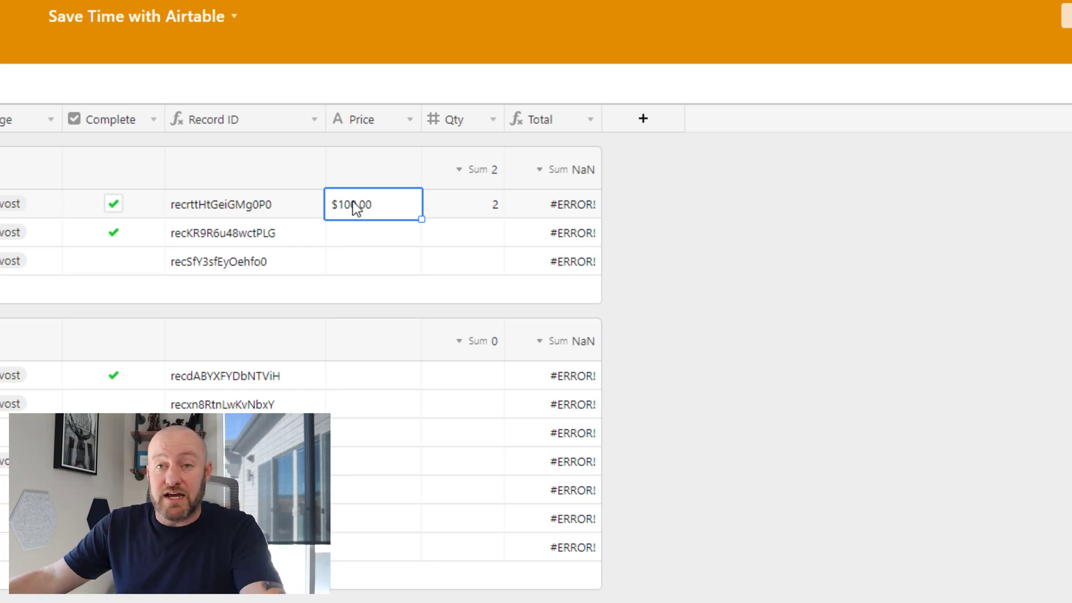
Add a new field named Email with the Email field type
click(643, 120)
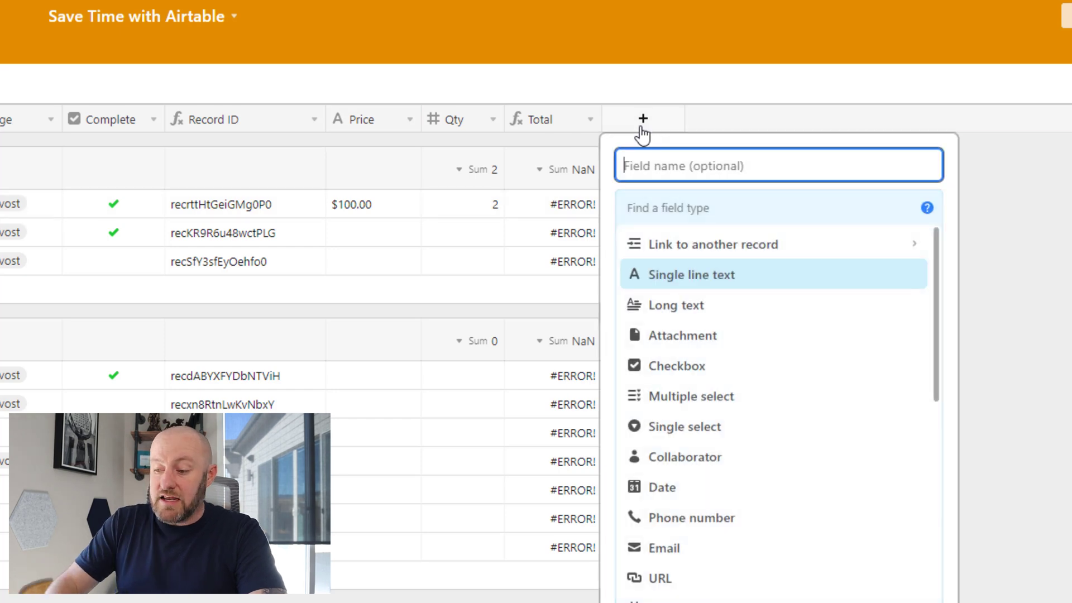
text(Email)
key(Tab)
key(Return)
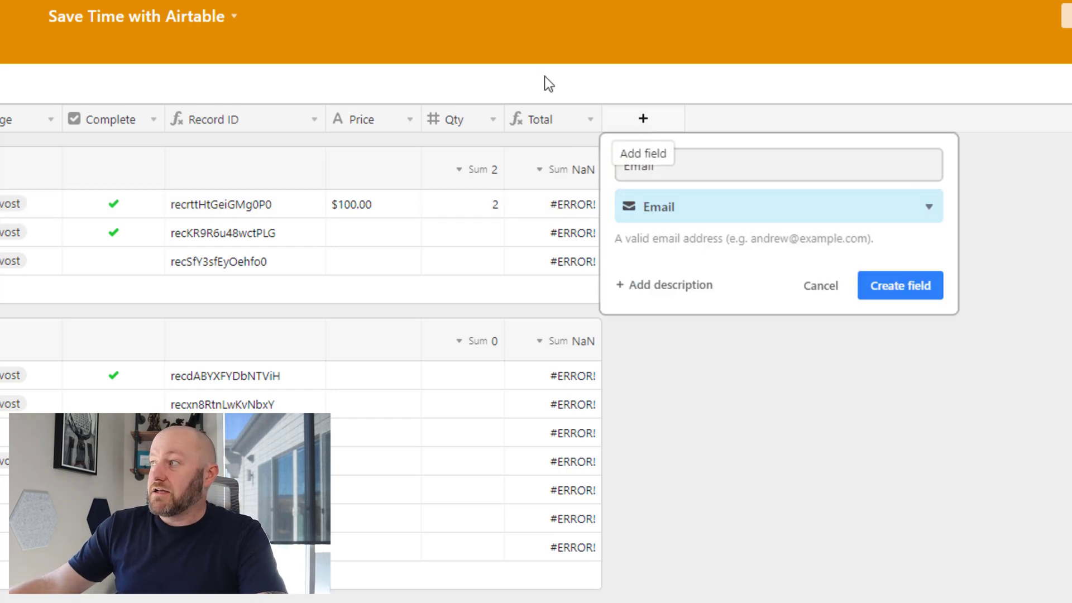
click(924, 302)
Enter the contact's e-mail address in the first row and open it as a new message
click(666, 213)
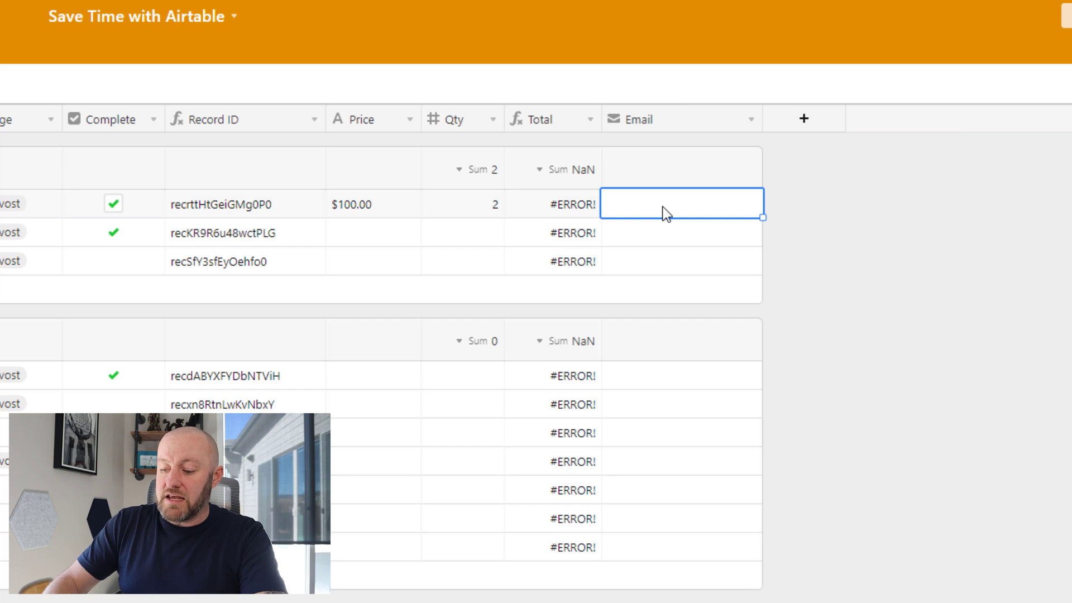
click(665, 213)
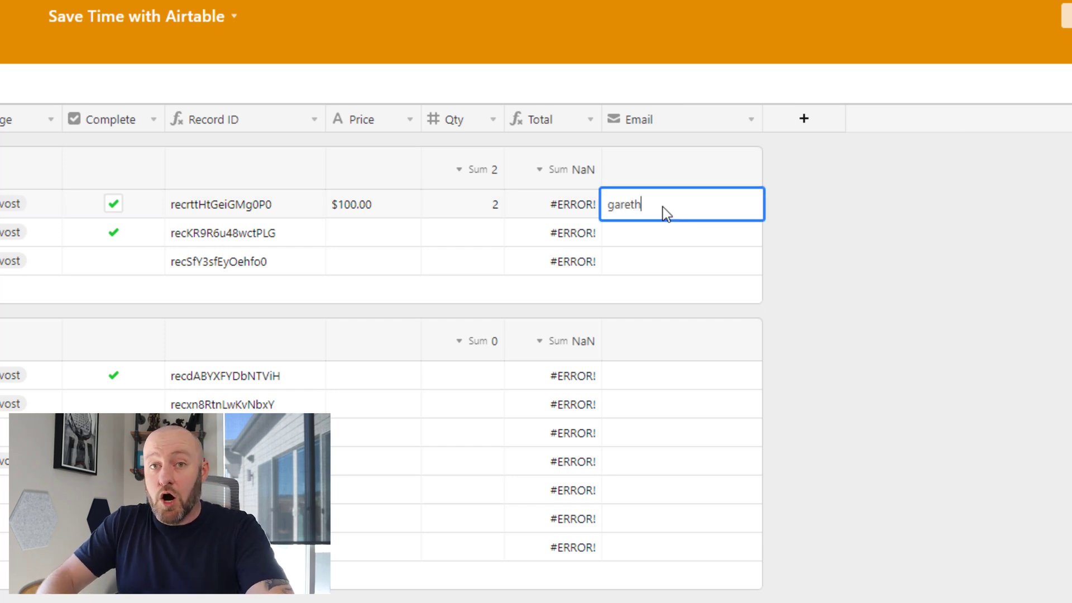
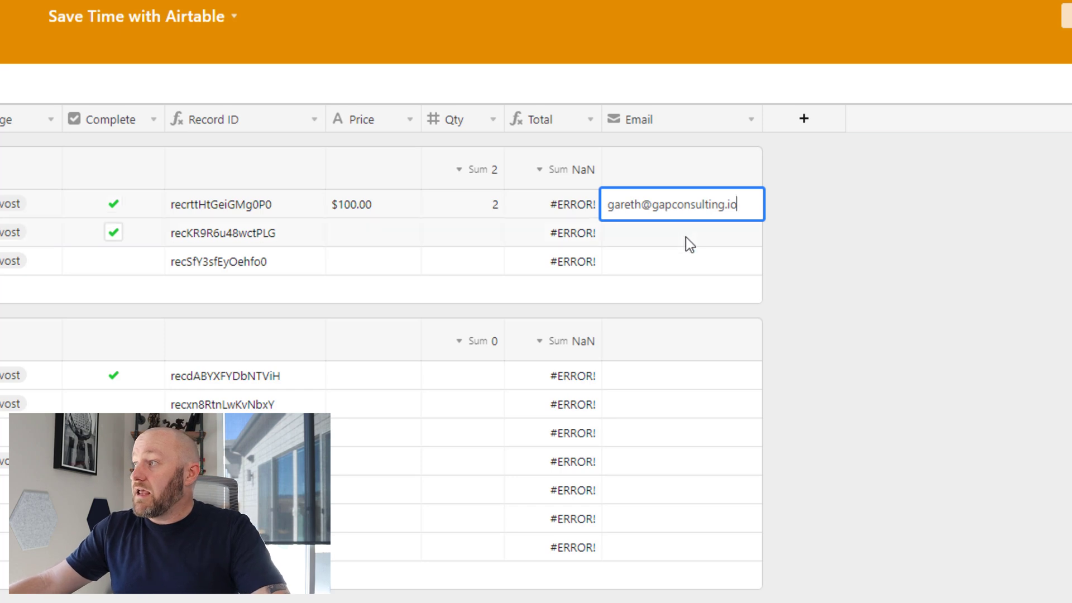
click(685, 237)
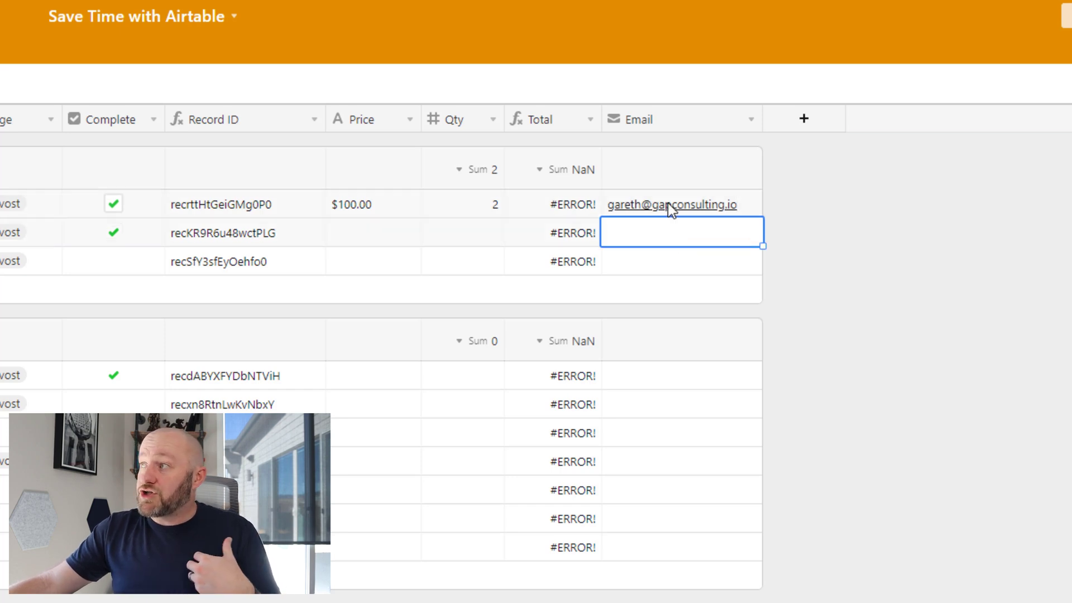
click(669, 205)
click(668, 205)
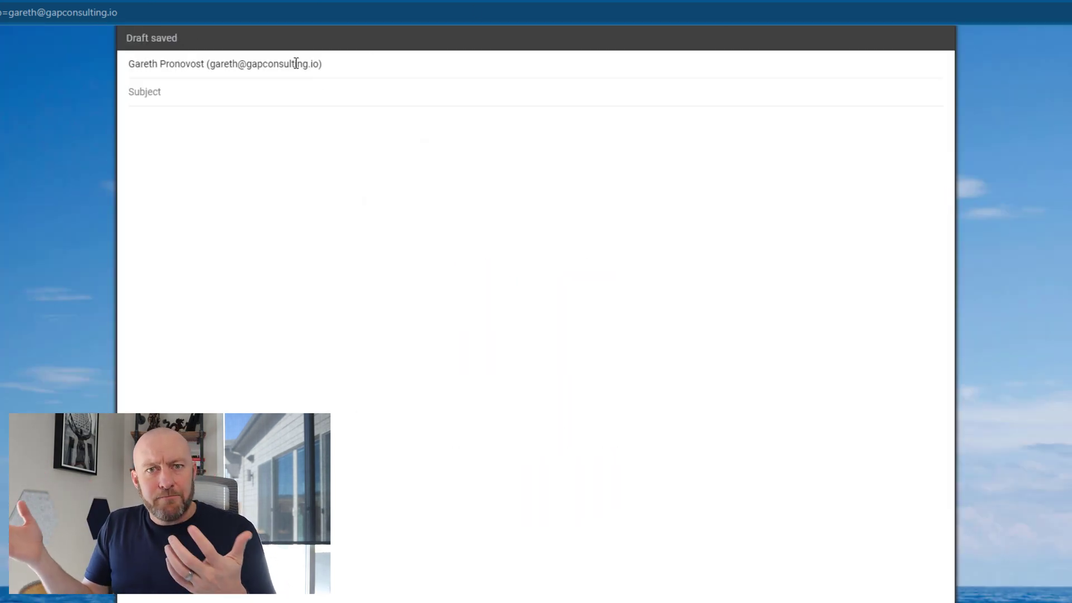
Review the Gmail compose window with the contact's e-mail prefilled as recipient
mouse_move(296, 63)
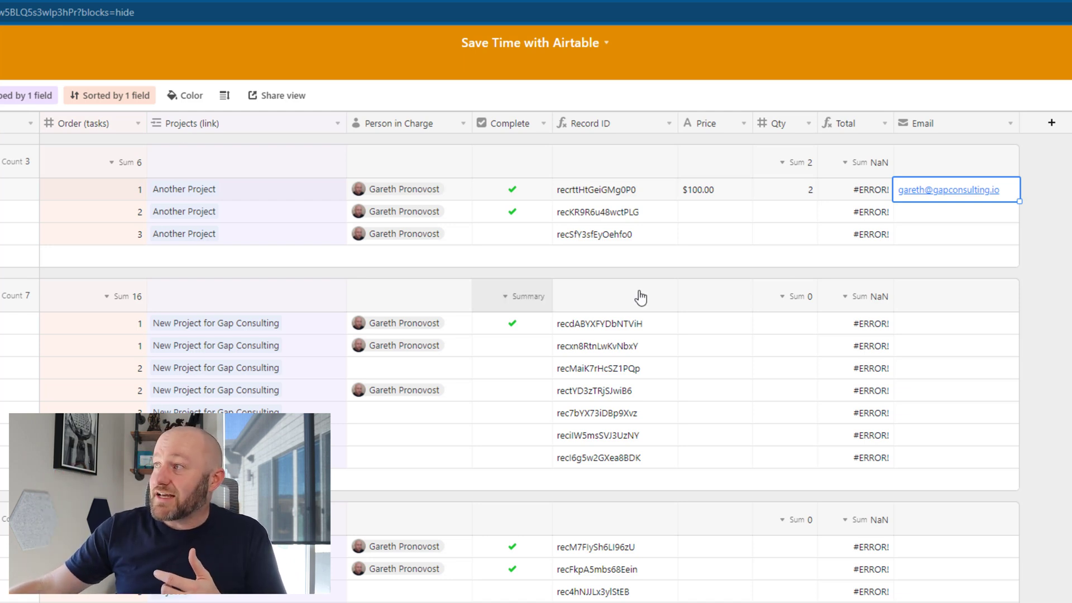
click(762, 197)
click(728, 193)
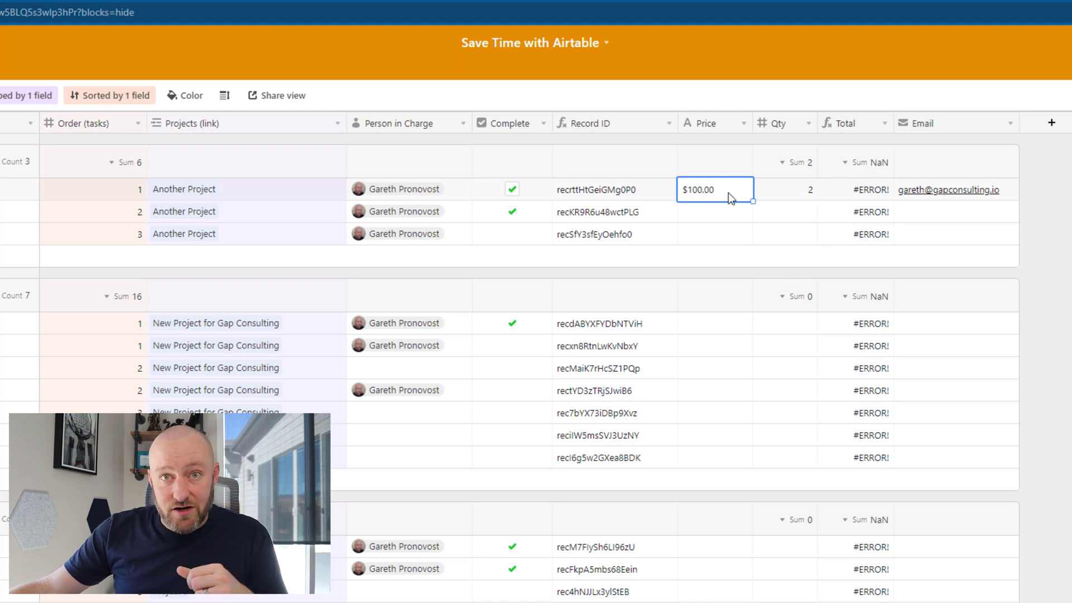
click(956, 196)
click(871, 190)
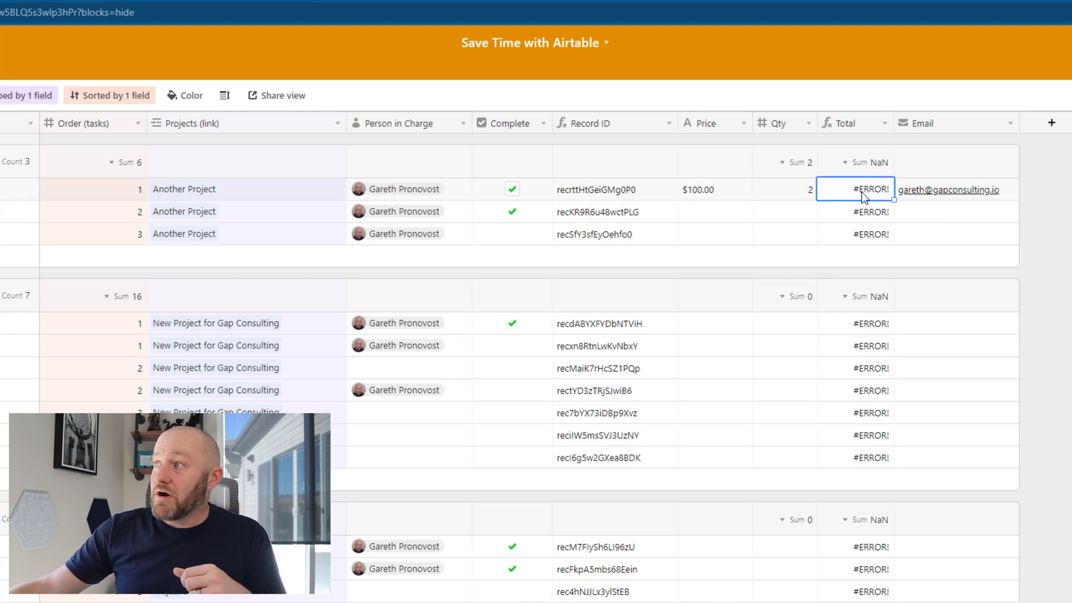
click(867, 190)
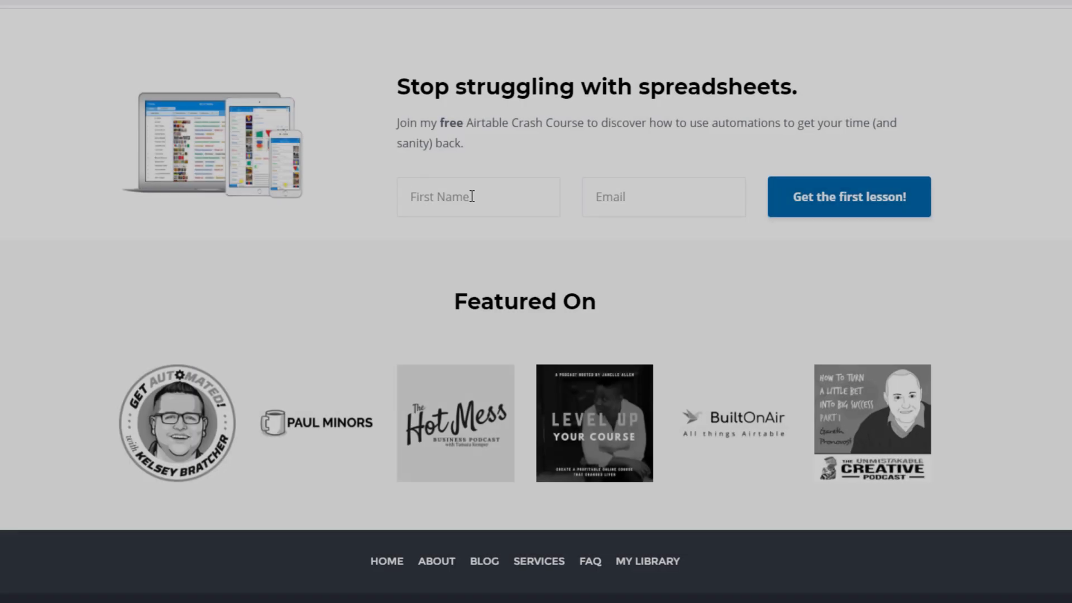
Fill the sign-up form with the person's first name and autofilled e-mail address
click(472, 196)
text(Gareth)
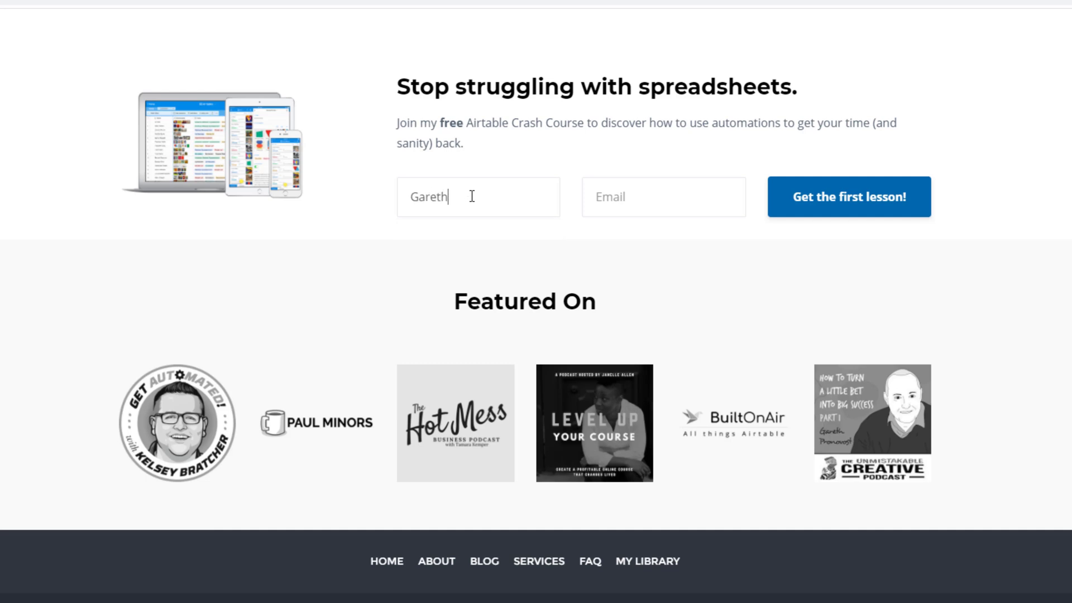
key(Tab)
text(garet)
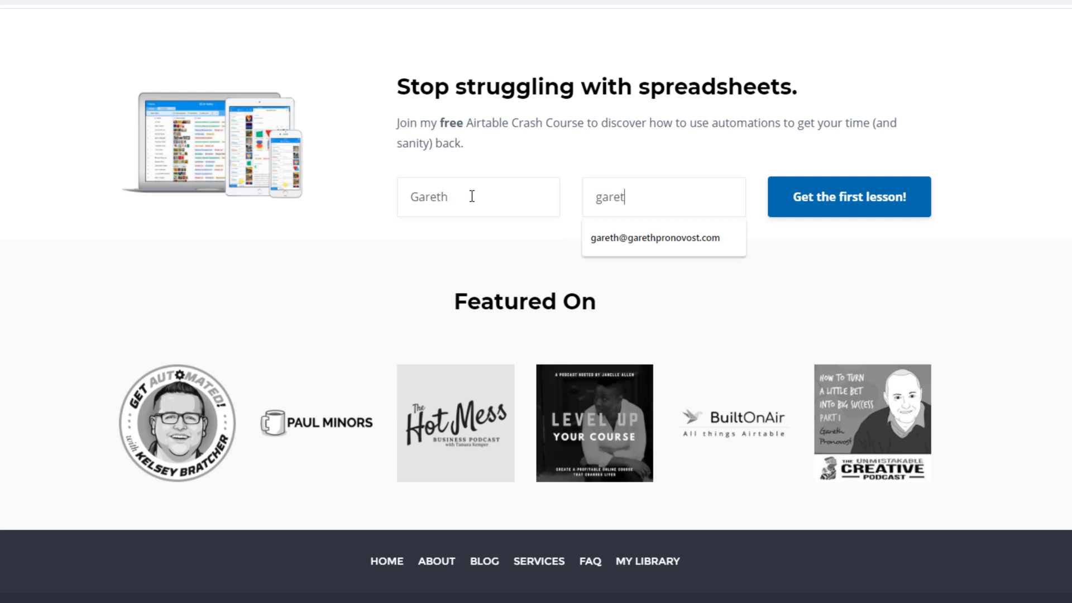
key(Down)
key(Return)
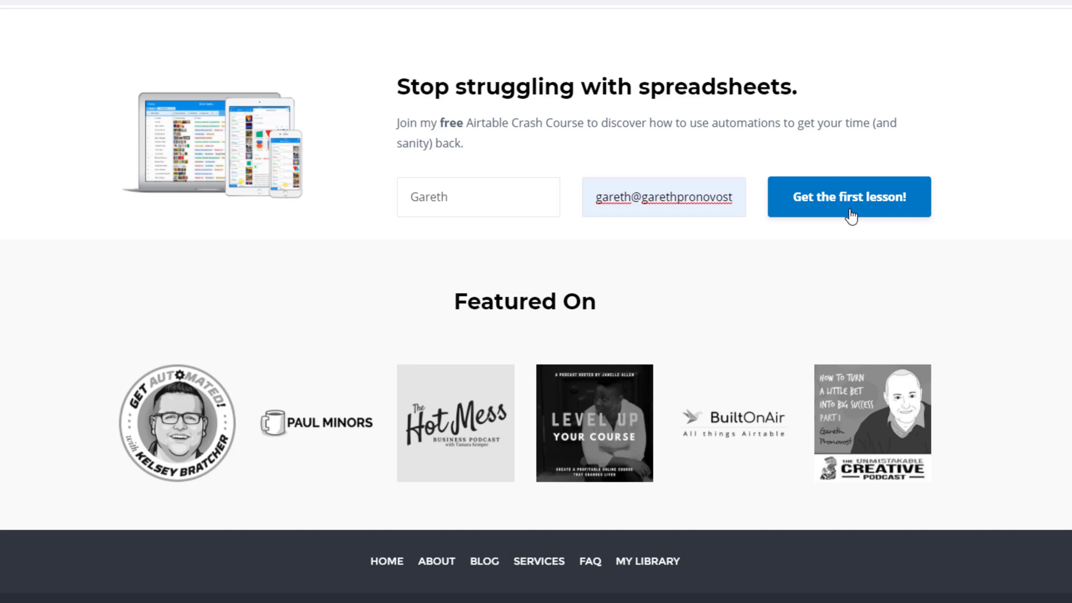
Go to the Services page and scroll to the three support option cards
scroll(850, 216, up, 20)
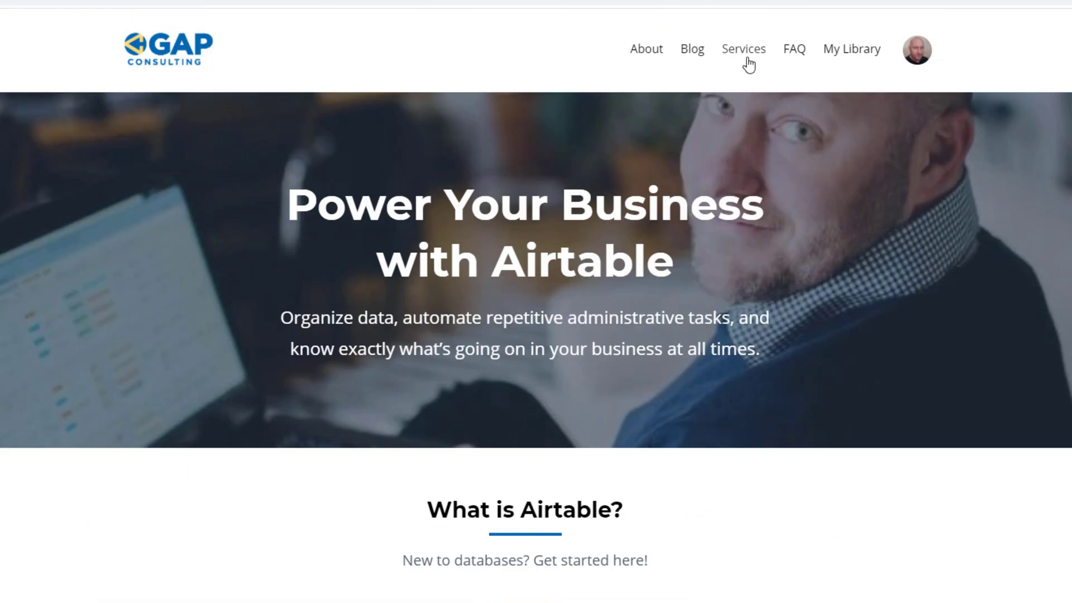
click(745, 56)
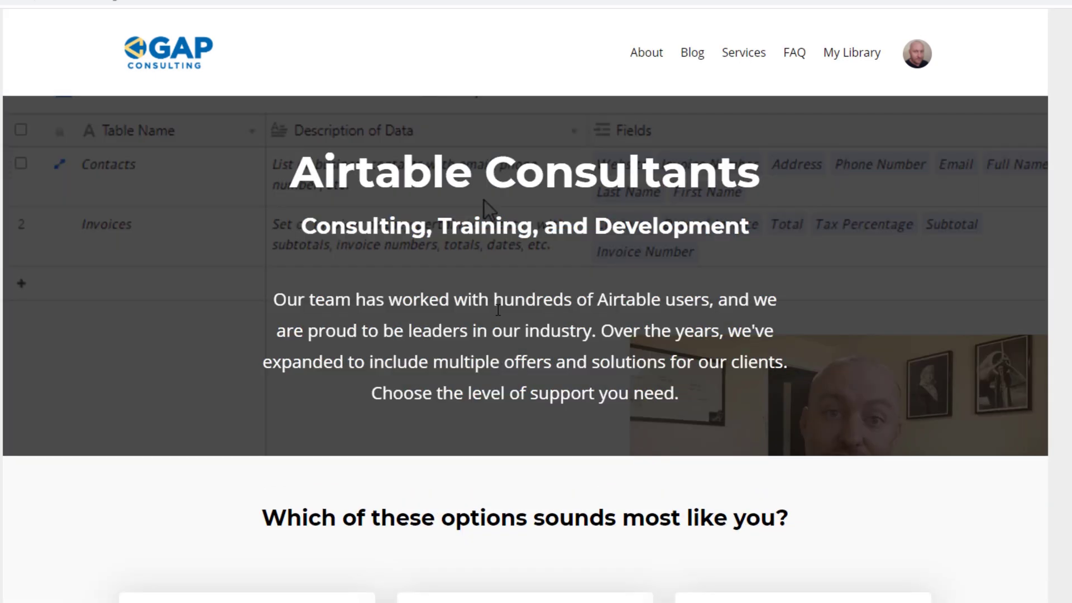
scroll(398, 335, down, 10)
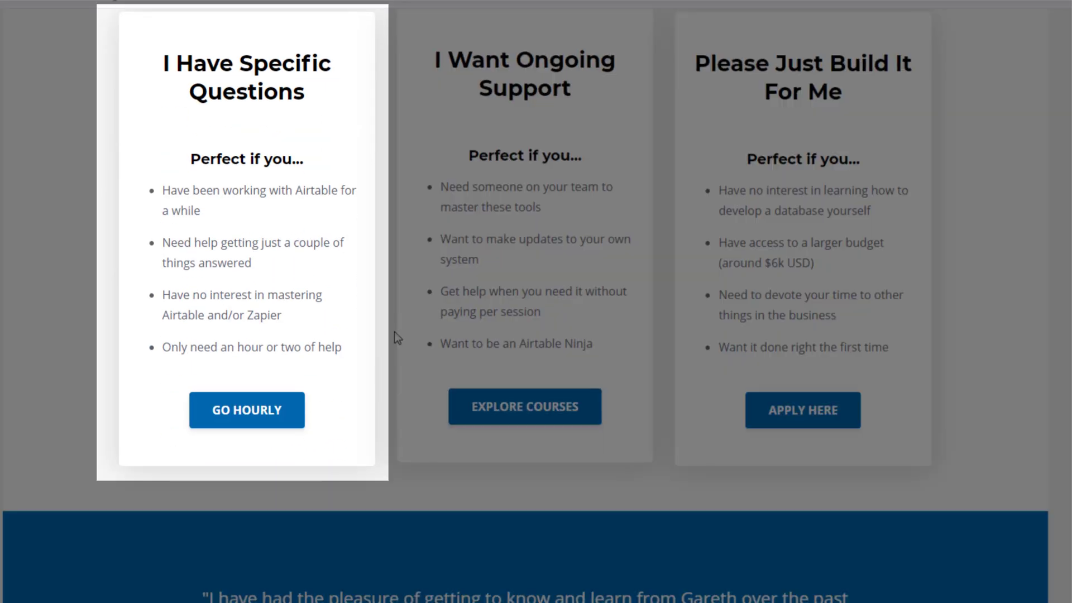